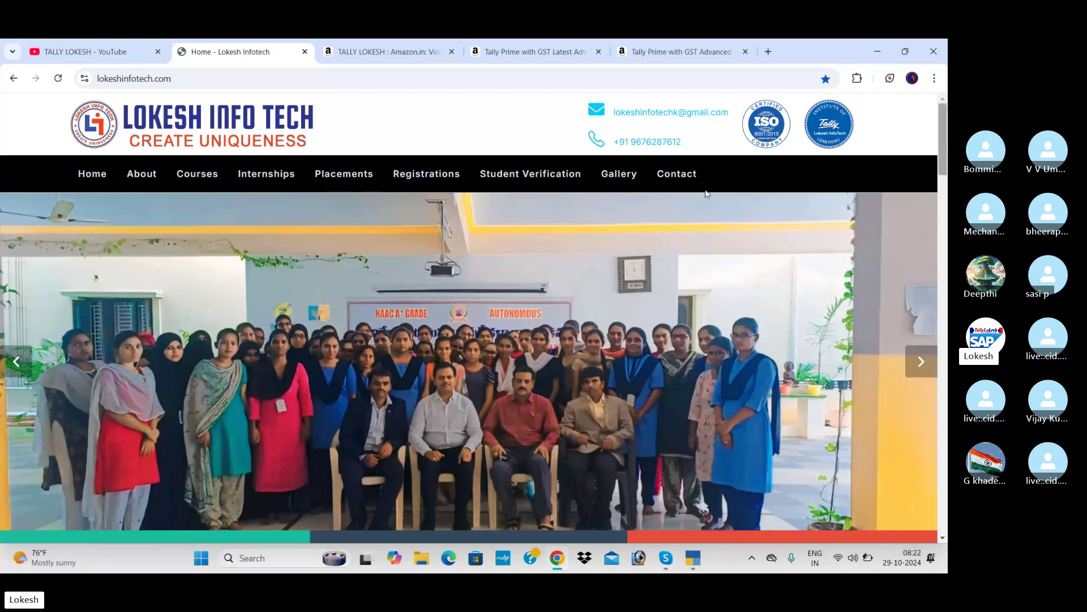
# Step: Browse the Lokesh Infotech Gallery's first page of photos, then go to page 2
pyautogui.click(617, 184)
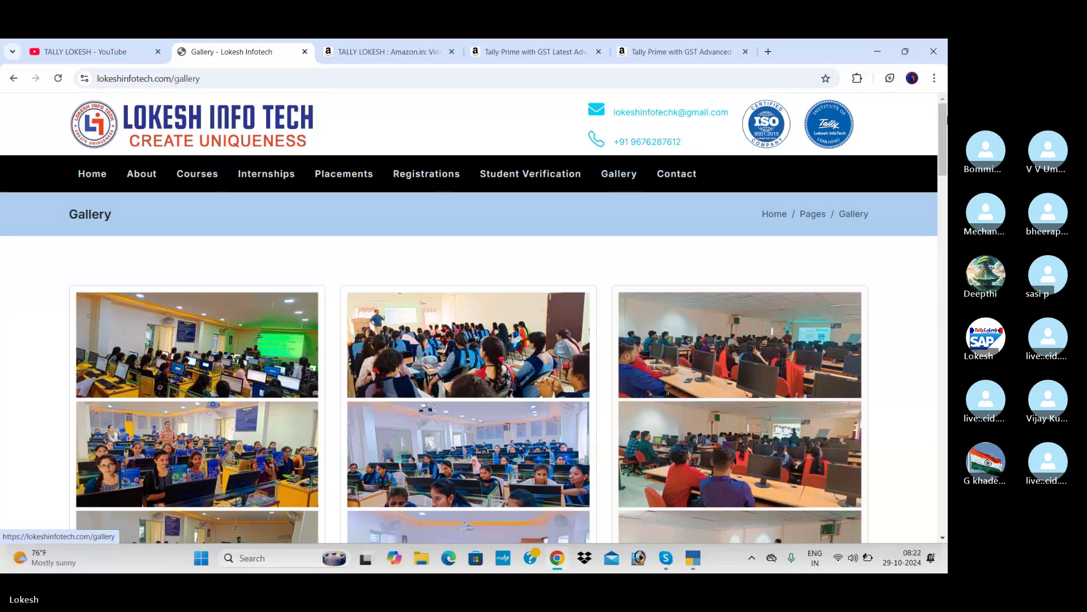
pyautogui.scroll(-2, 943, 110)
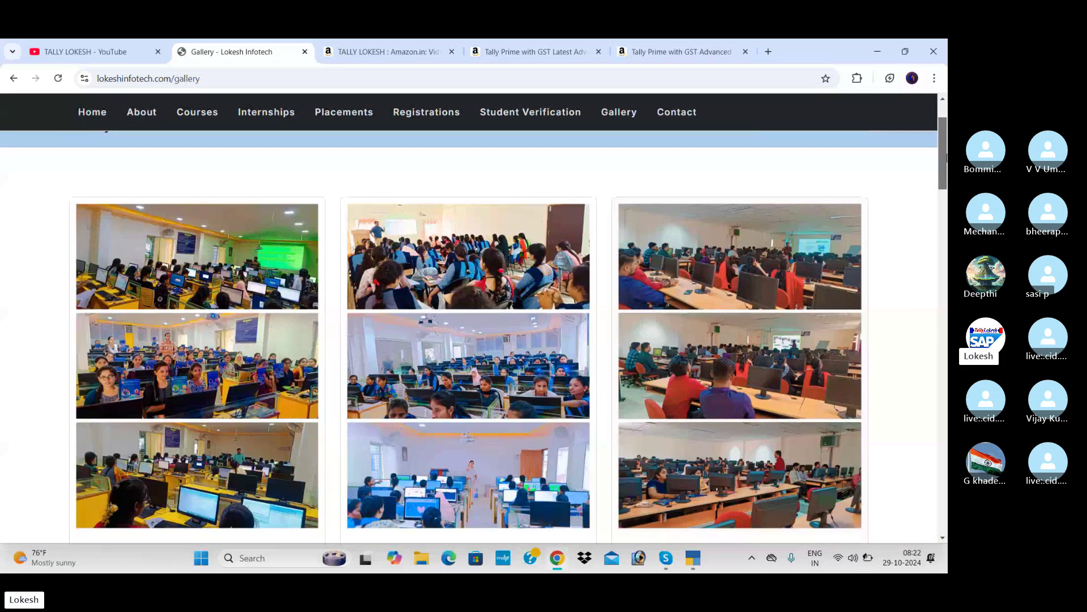
pyautogui.moveTo(947, 158); pyautogui.dragTo(948, 176)
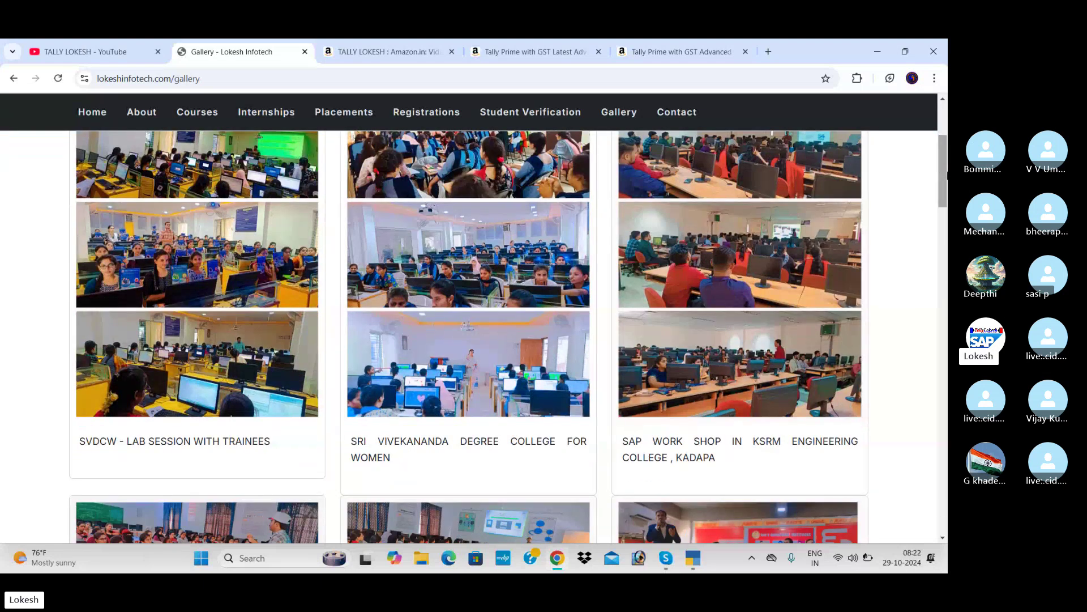
pyautogui.moveTo(947, 176); pyautogui.dragTo(945, 295)
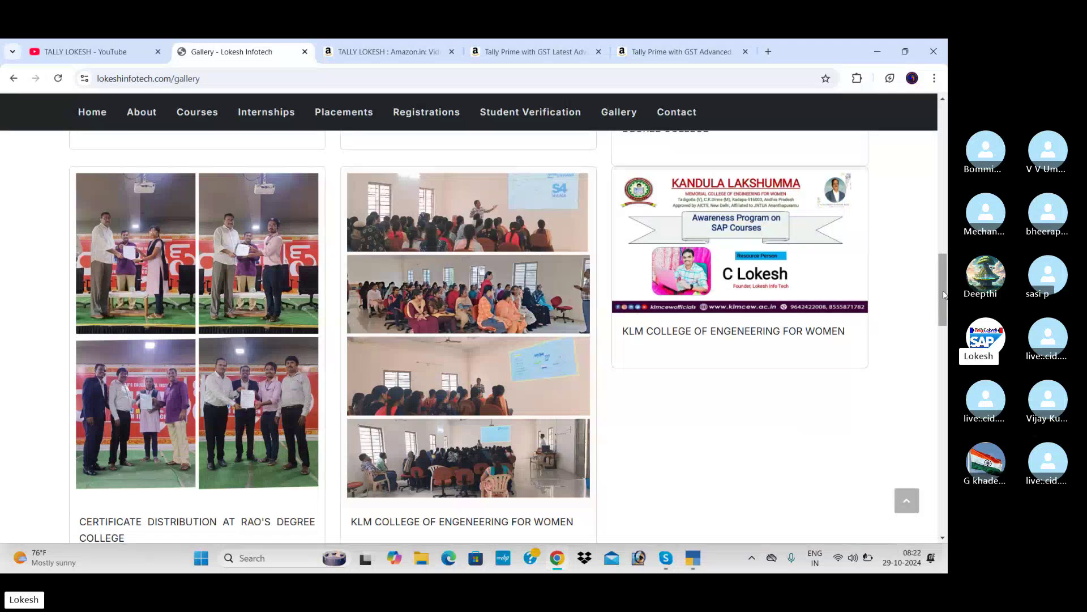
pyautogui.moveTo(945, 295); pyautogui.dragTo(939, 355)
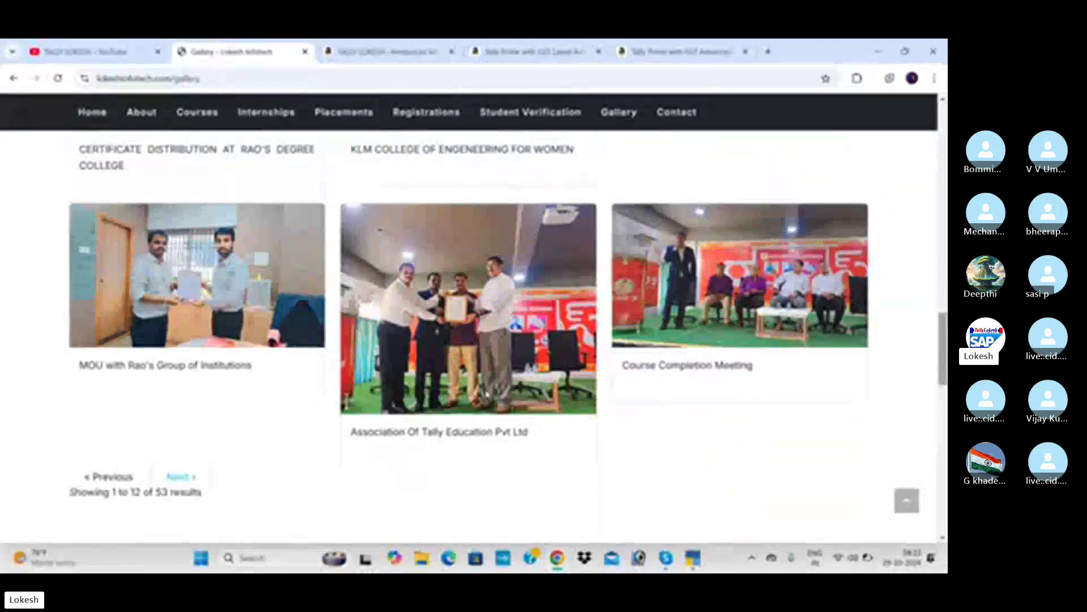
pyautogui.click(195, 483)
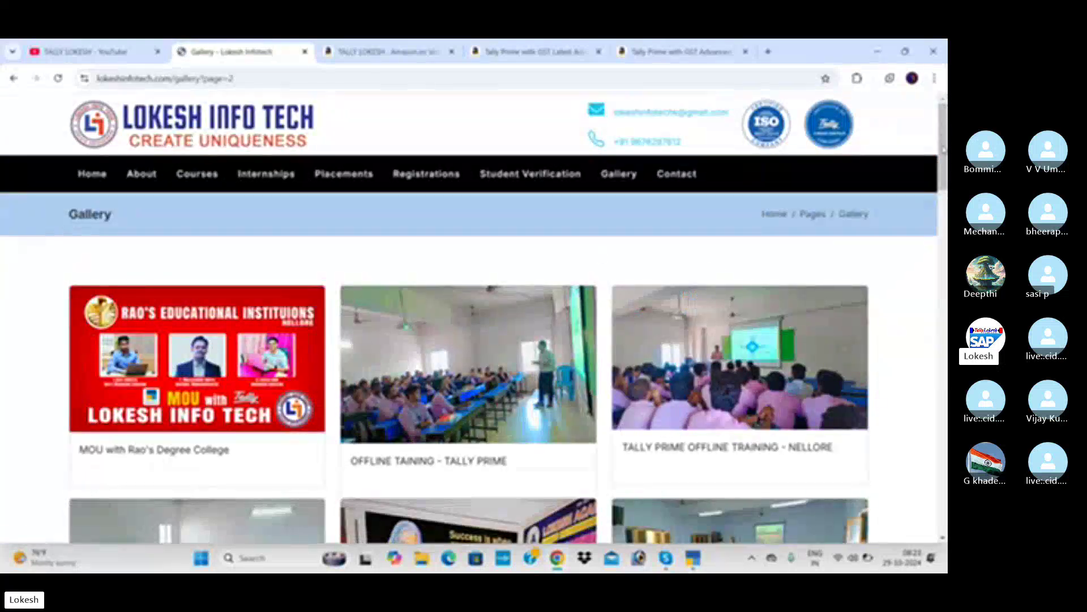
pyautogui.moveTo(944, 150); pyautogui.dragTo(944, 282)
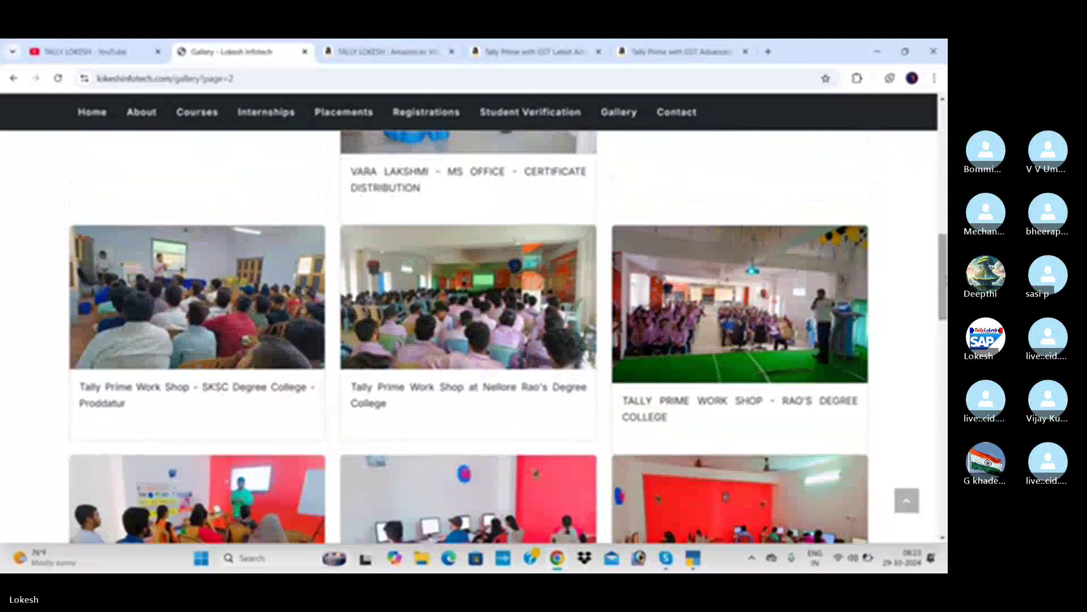
pyautogui.scroll(-3, 508, 335)
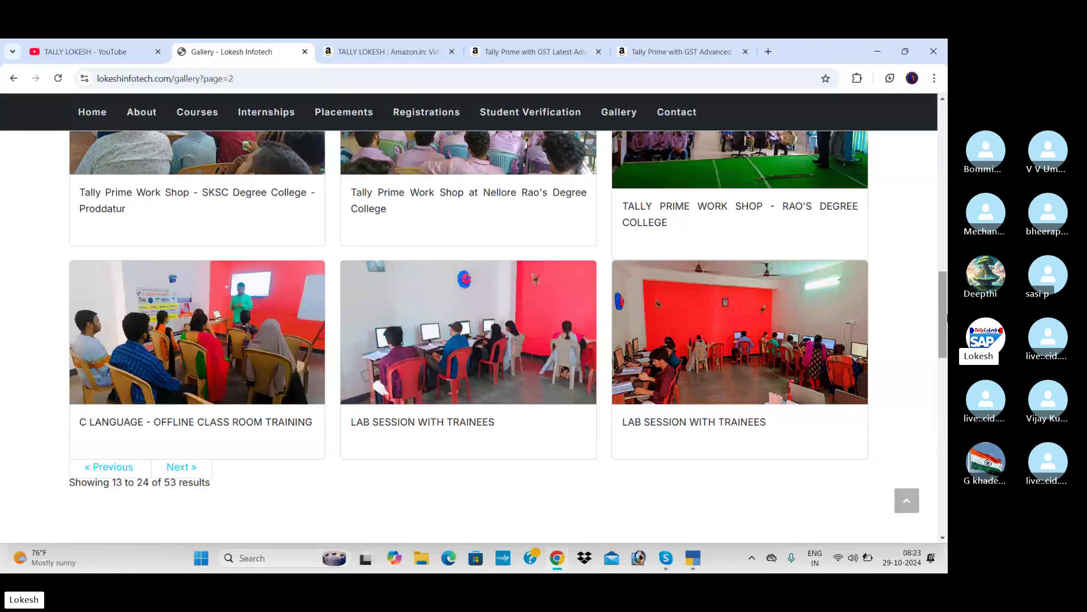
pyautogui.scroll(-2, 944, 291)
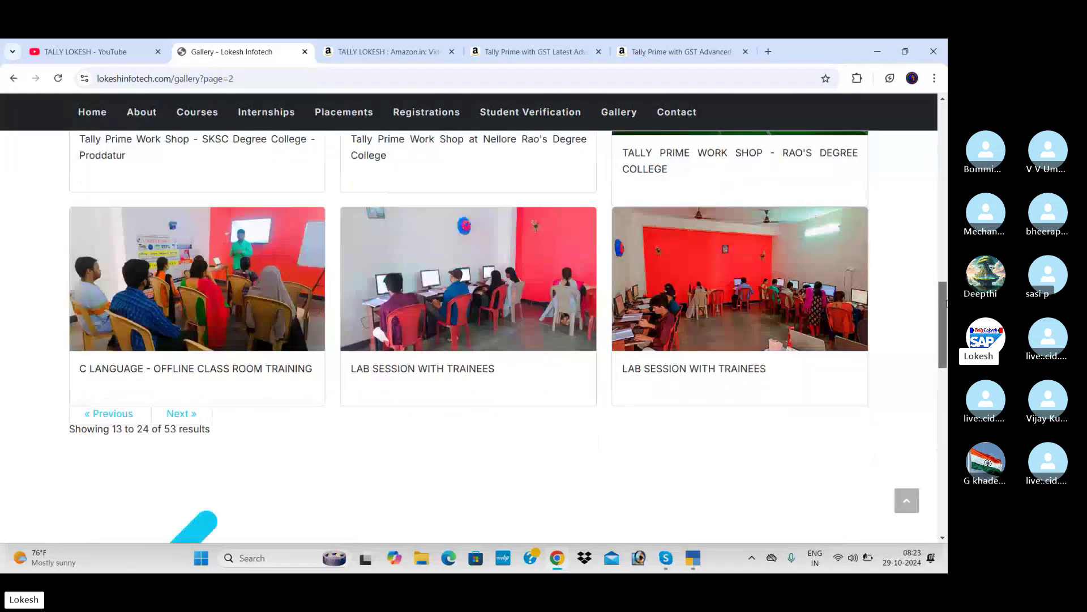
pyautogui.scroll(8, 929, 220)
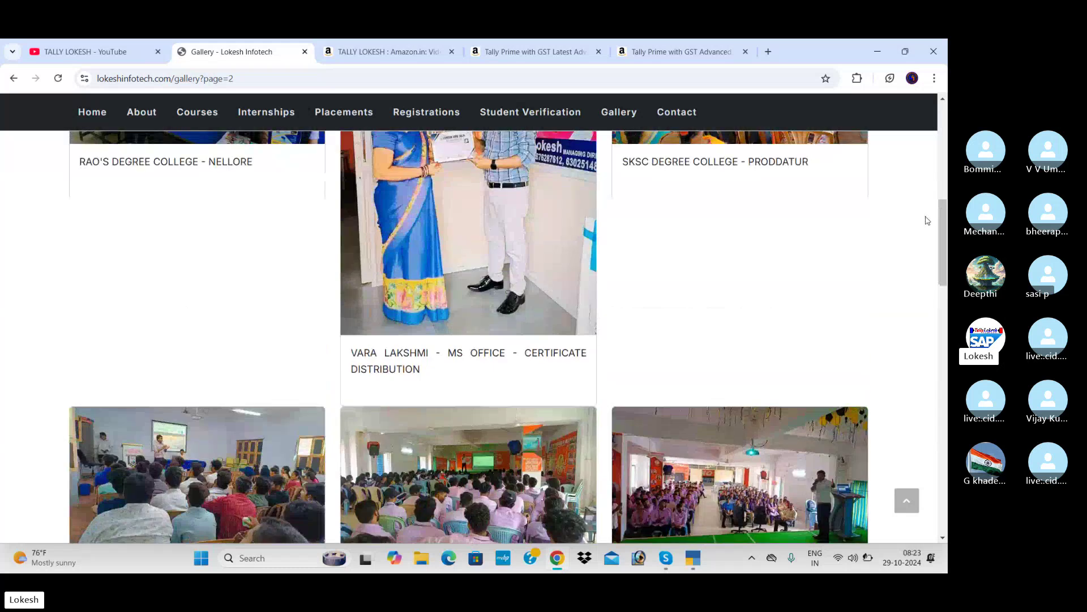
pyautogui.scroll(10, 943, 231)
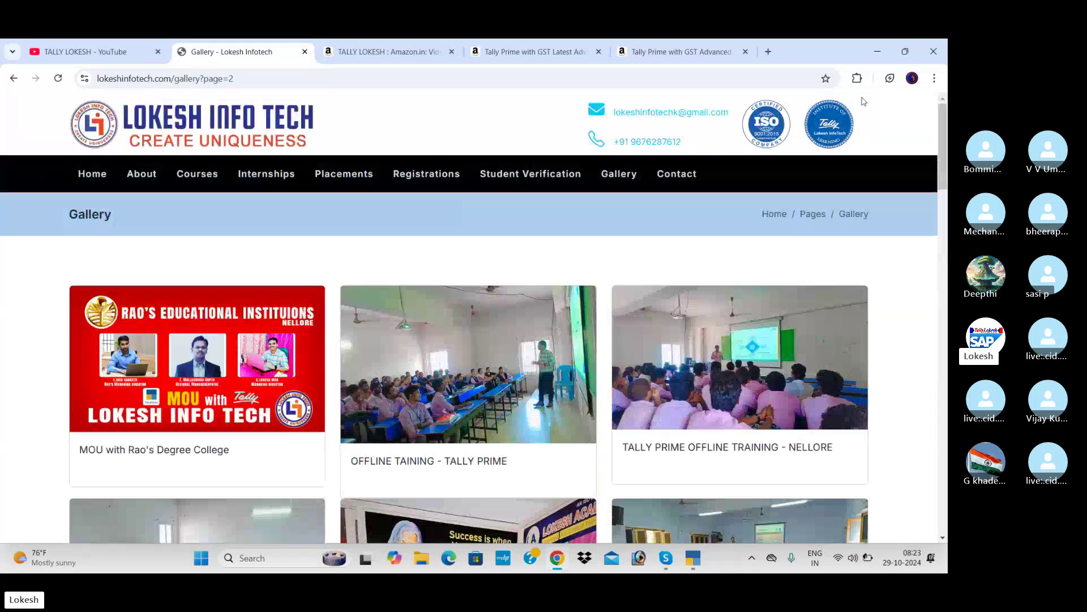
# Step: Open the Placements page and scroll down to the On Job Students photo
pyautogui.click(370, 177)
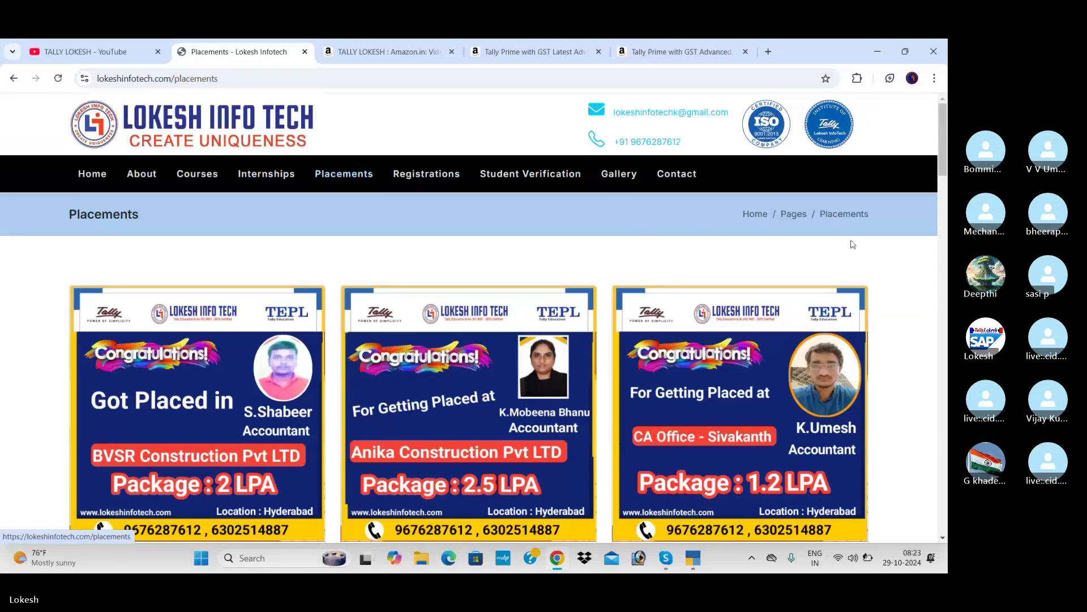
pyautogui.moveTo(943, 130); pyautogui.dragTo(944, 353)
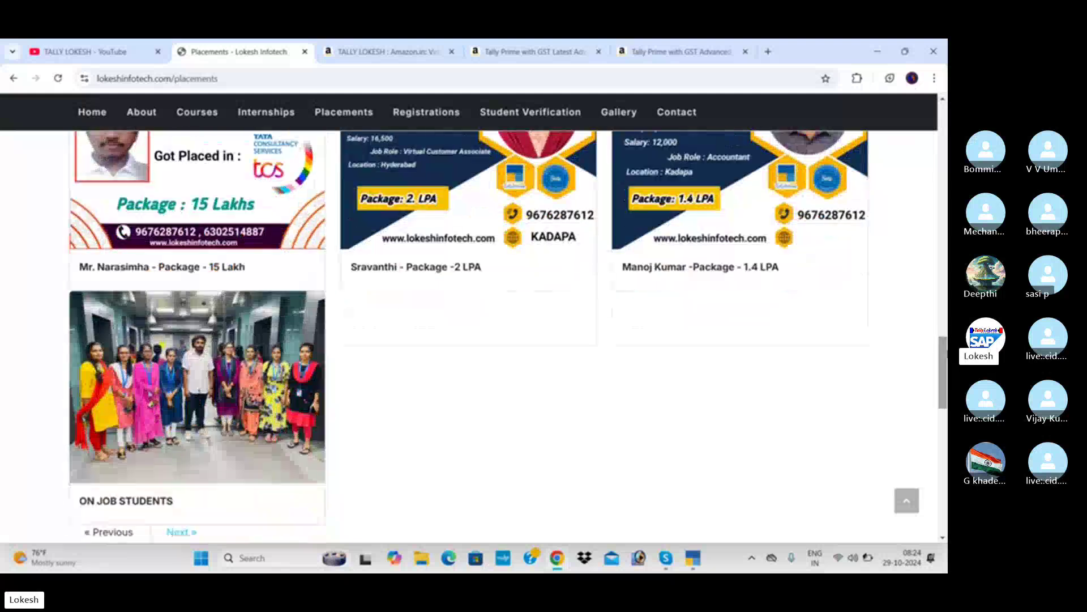
# Step: In TallyPrime, shut the Rk Mobile Store 29 company
pyautogui.click(693, 558)
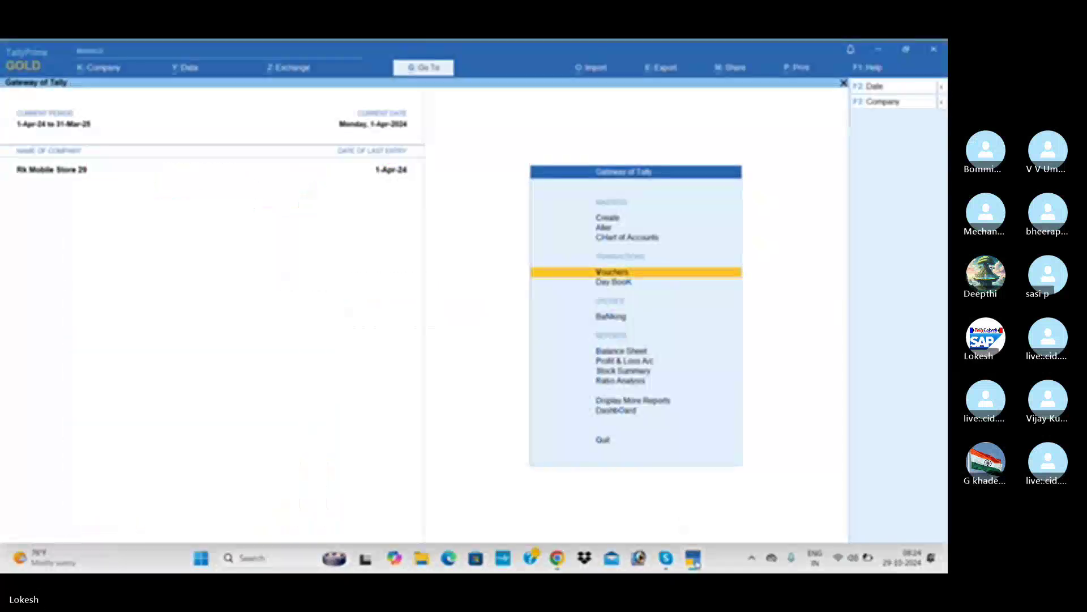
pyautogui.click(880, 102)
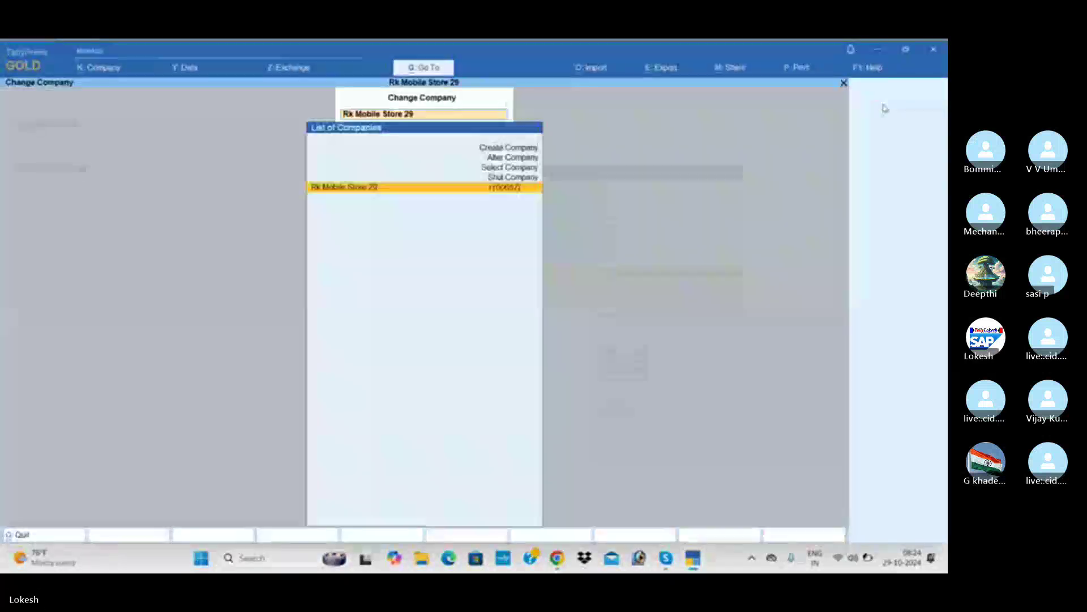
pyautogui.hotkey('ctrl', 'F3')
pyautogui.press('Return')
pyautogui.press('Return')
pyautogui.press('Up')
pyautogui.press('Up')
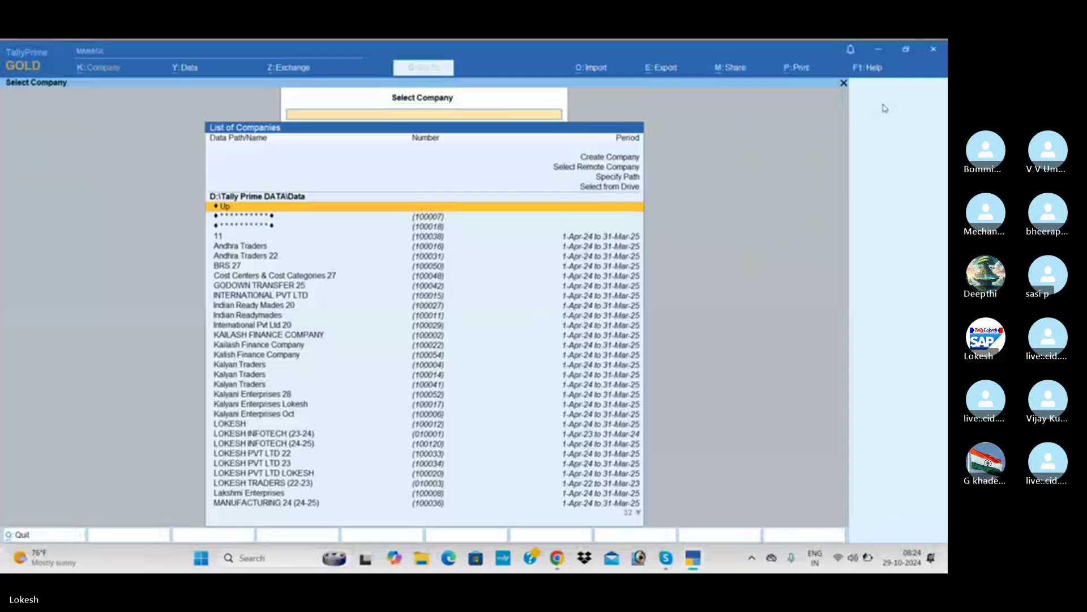
# Step: Choose Create Company from the company list to start a new company
pyautogui.press('Down')
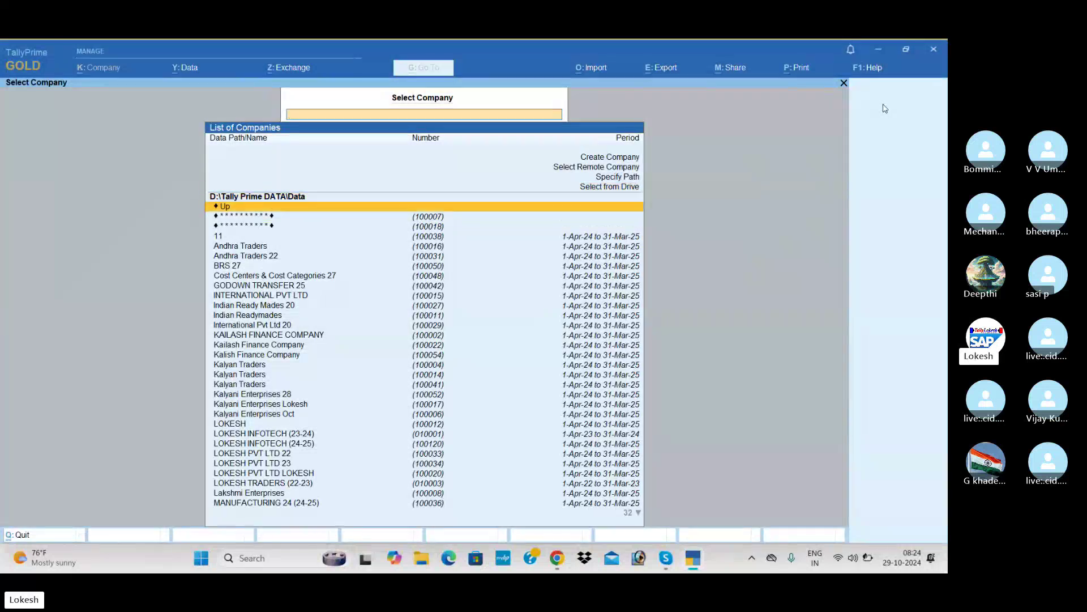
pyautogui.press('Down')
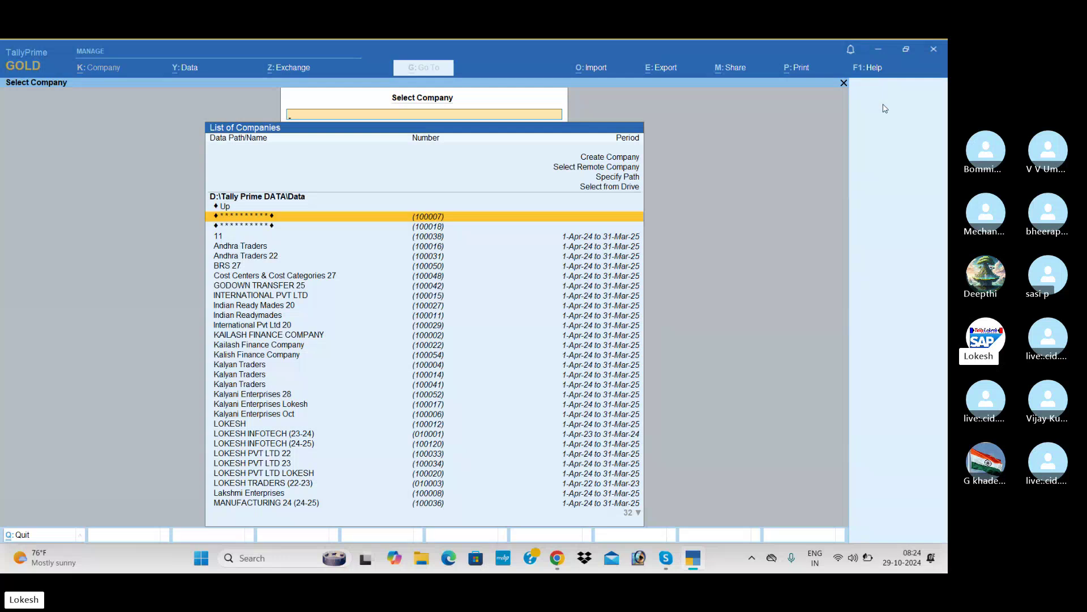
pyautogui.press('Up')
pyautogui.press('Up')
pyautogui.press('Up')
pyautogui.press('Up')
pyautogui.press('Up')
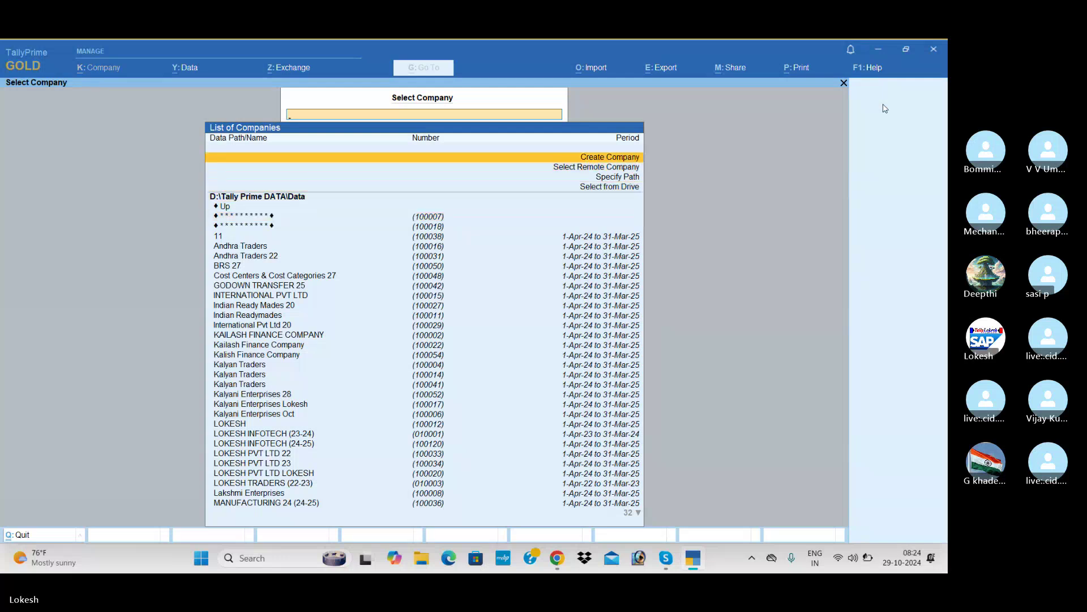
pyautogui.press('Return')
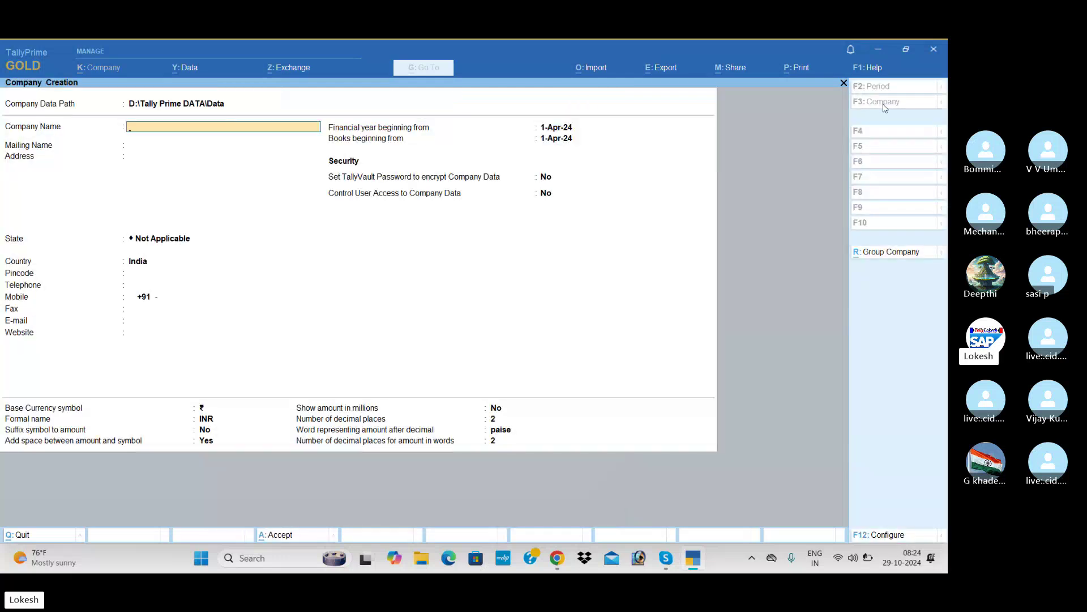
# Step: Enter company name Surya Merchants with state Andhra Pradesh, advancing to the TallyVault setting
pyautogui.write('Surya Merchants')
pyautogui.press('Return')
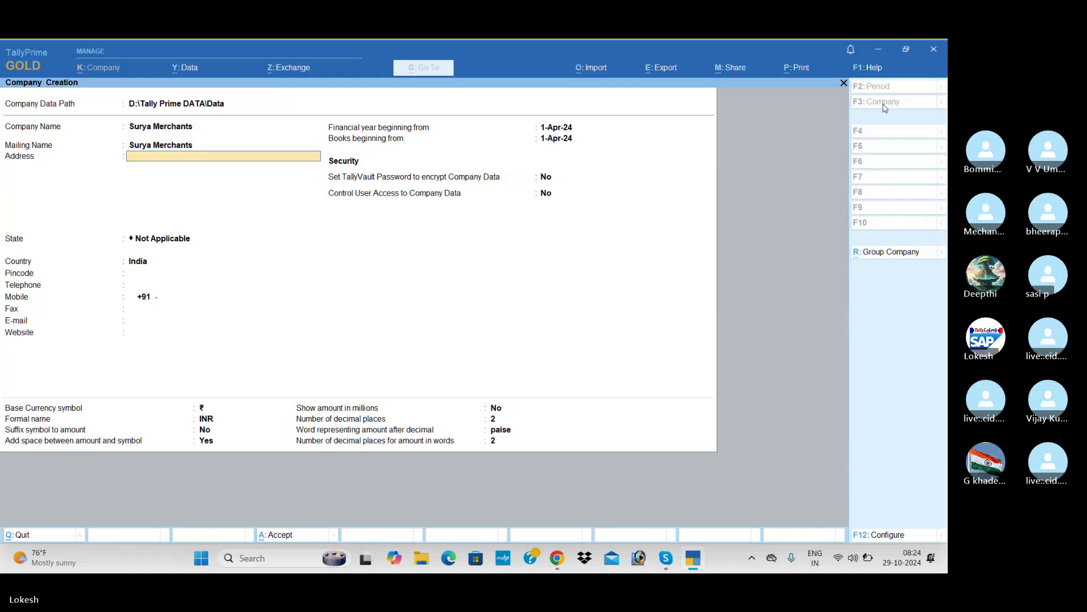
pyautogui.press('Return')
pyautogui.press('Return')
pyautogui.press('Down')
pyautogui.press('Down')
pyautogui.press('Return')
pyautogui.press('Return')
pyautogui.press('Return')
pyautogui.press('Return')
pyautogui.press('Return')
pyautogui.press('Return')
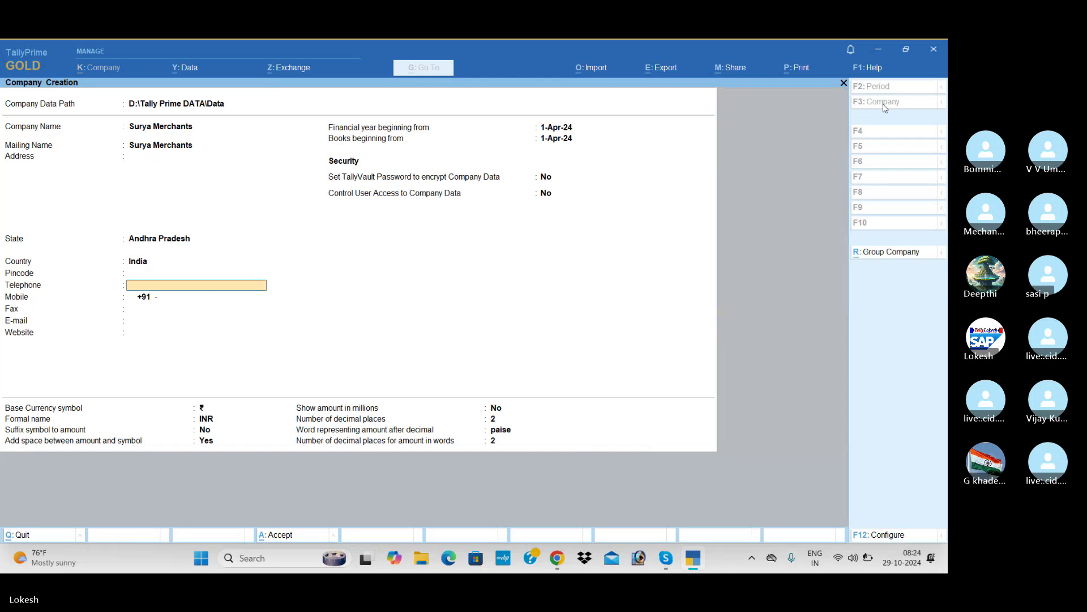
pyautogui.press('Return')
pyautogui.press('Return')
pyautogui.press('Return')
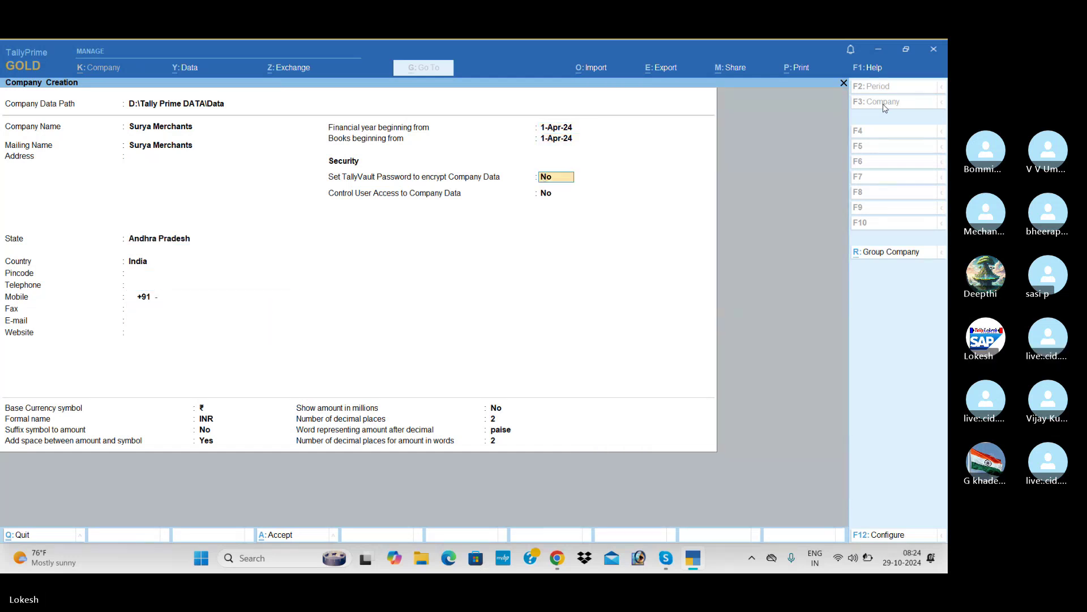
pyautogui.hotkey('alt', 'Tab')
pyautogui.hotkey('alt', 'Tab')
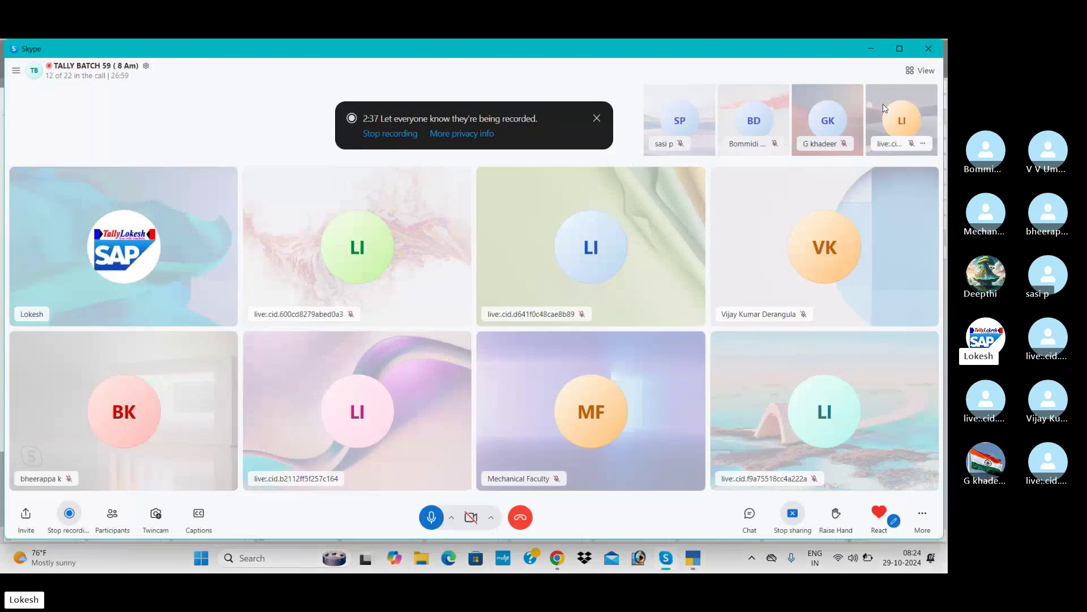
# Step: Check the Skype call, then return to the Surya Merchants creation form in TallyPrime
pyautogui.hotkey('alt', 'Tab')
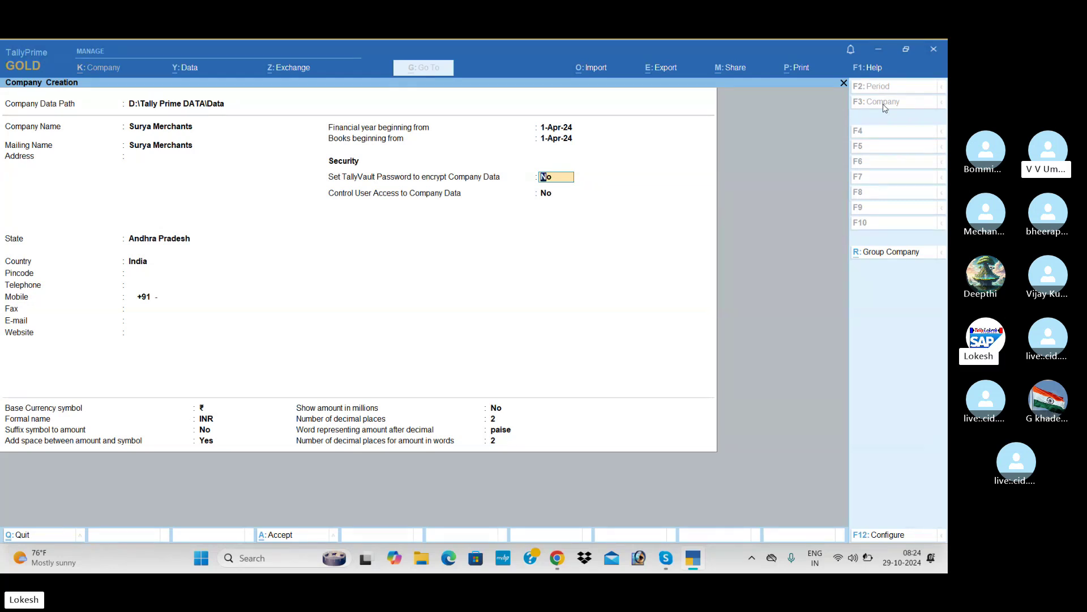
pyautogui.hotkey('alt', 'Tab')
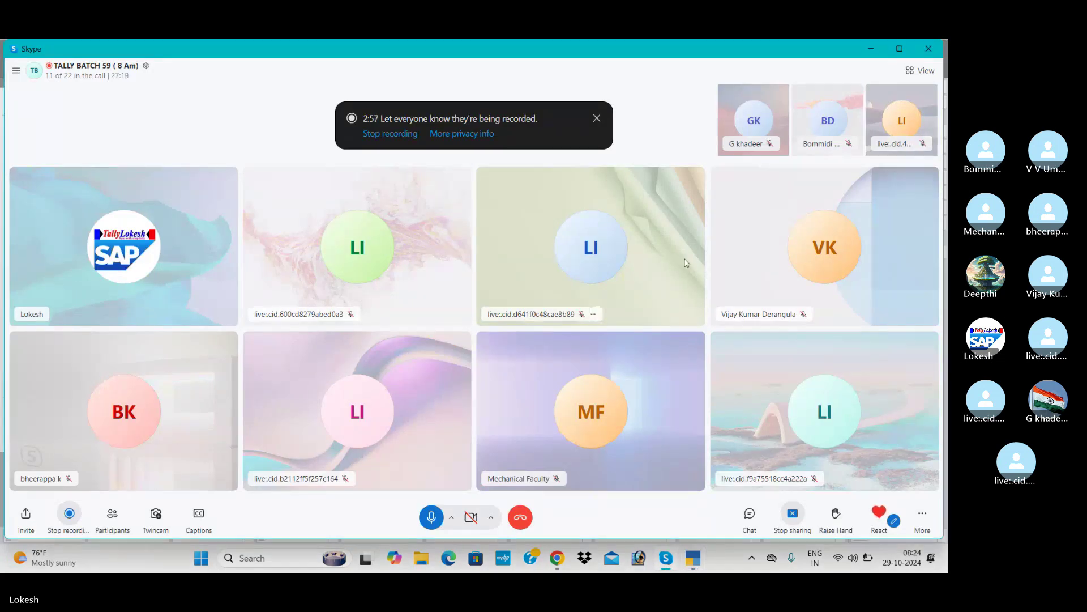
pyautogui.hotkey('alt', 'Tab')
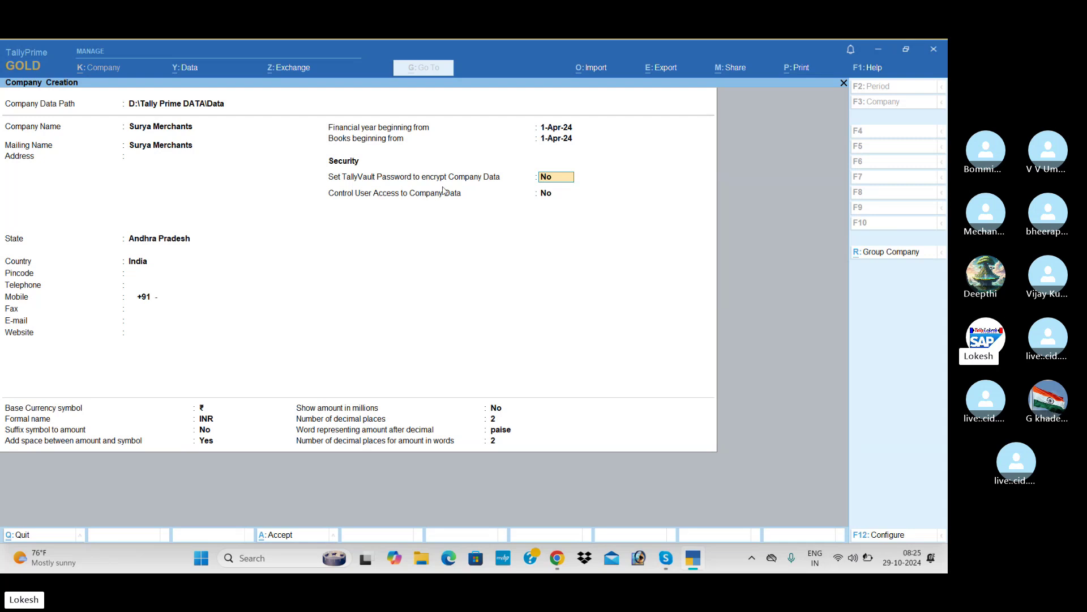
# Step: Turn on TallyVault encryption, enter and confirm its password, keep user access off, and accept
pyautogui.press('y')
pyautogui.press('Return')
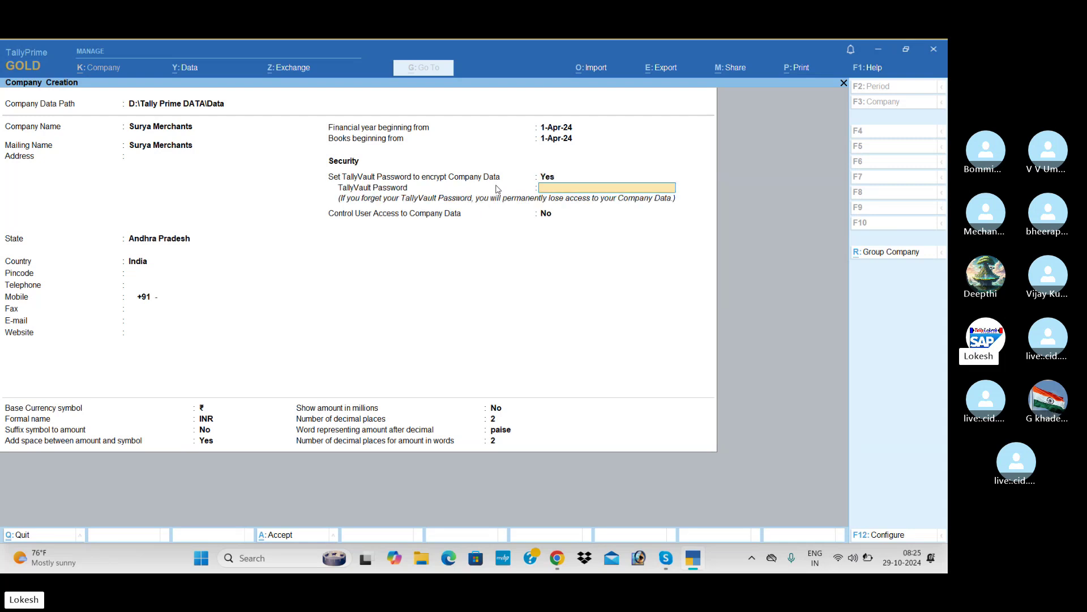
pyautogui.press('Return')
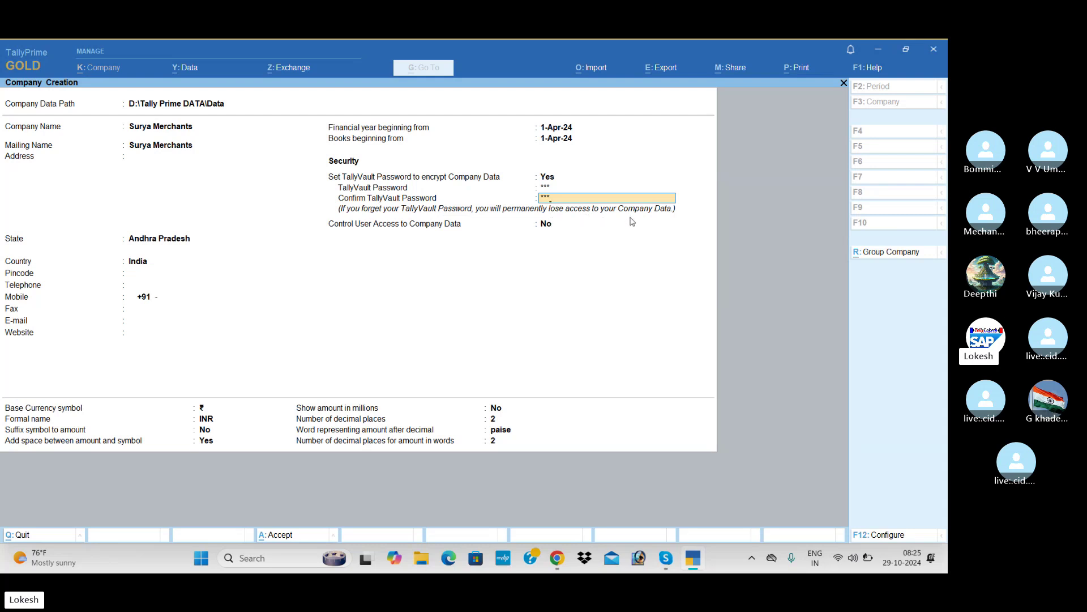
pyautogui.press('Return')
pyautogui.press('Return')
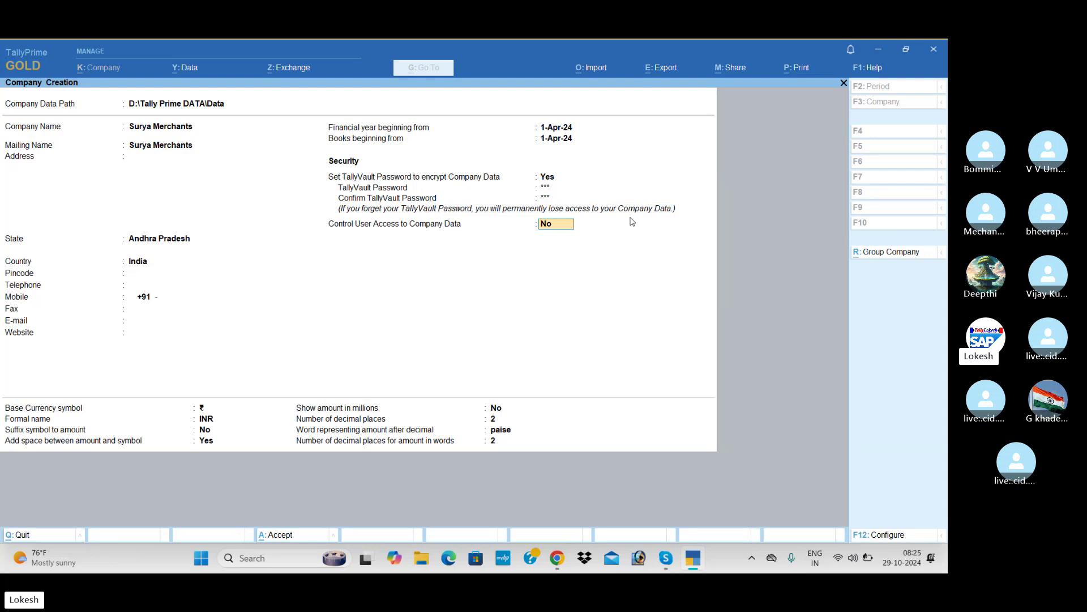
pyautogui.press('Return')
pyautogui.press('Return')
pyautogui.press('Return')
pyautogui.press('Return')
pyautogui.press('Return')
pyautogui.press('Return')
pyautogui.press('Return')
pyautogui.press('Return')
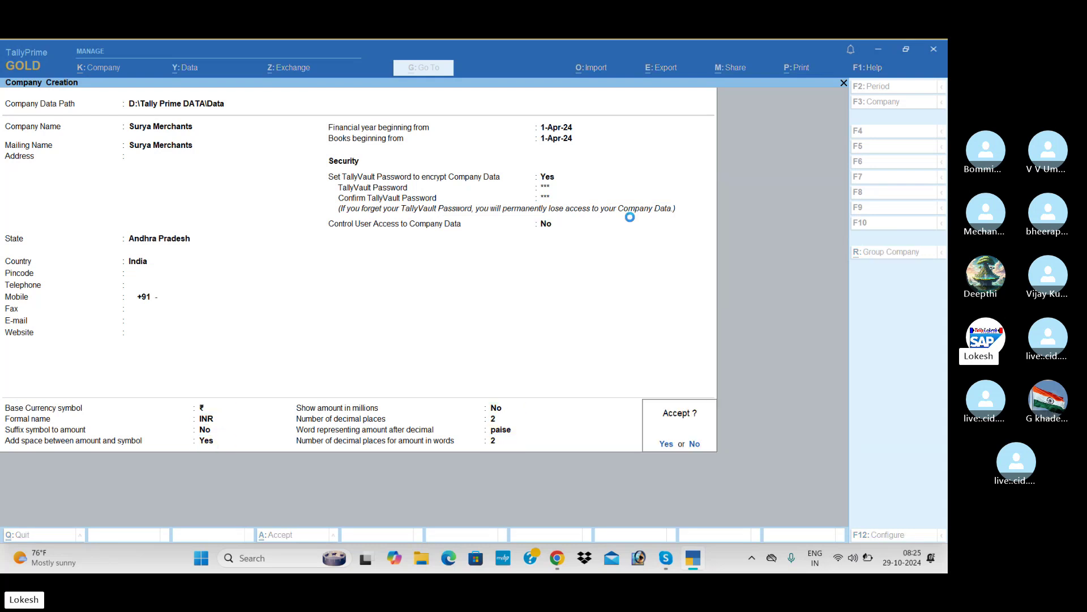
pyautogui.press('Return')
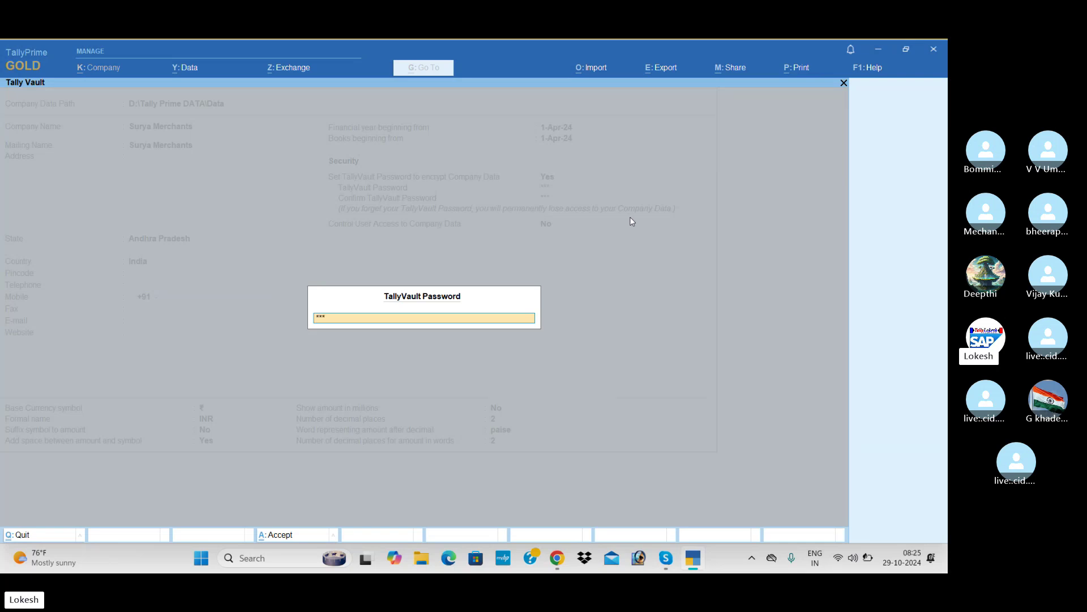
# Step: Unlock Surya Merchants with its TallyVault password and accept Company Features to reach Gateway of Tally
pyautogui.press('Return')
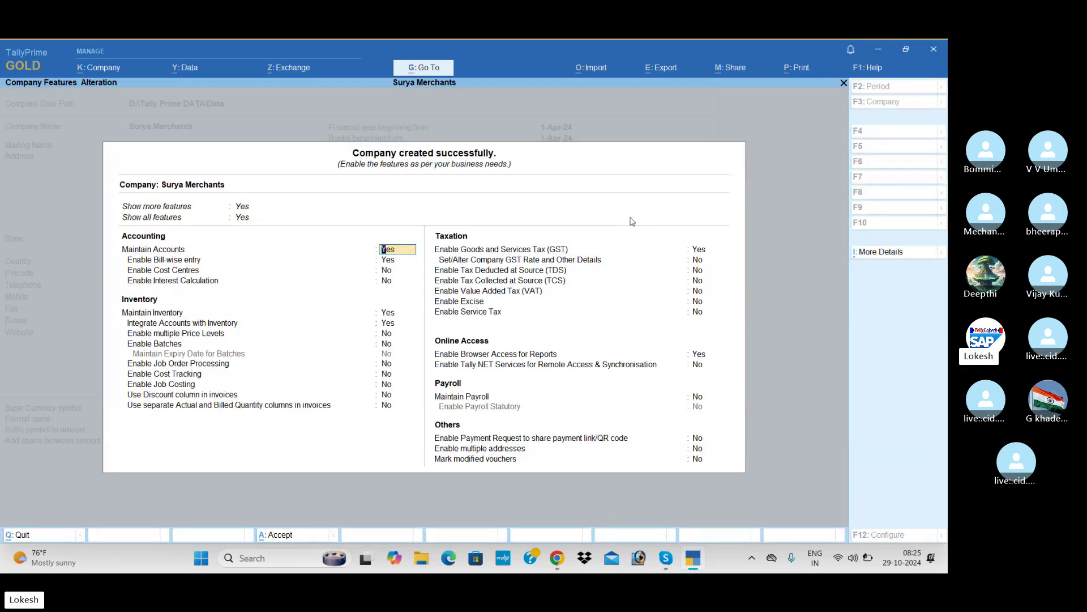
pyautogui.hotkey('ctrl', 'a')
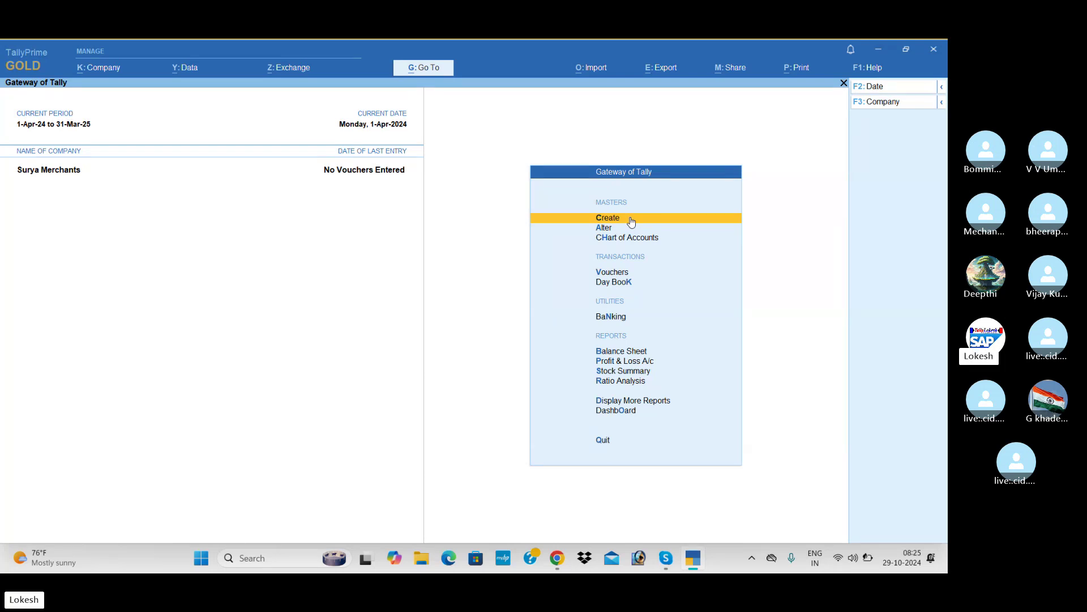
# Step: Open the Change Company list from F3: Company
pyautogui.click(908, 105)
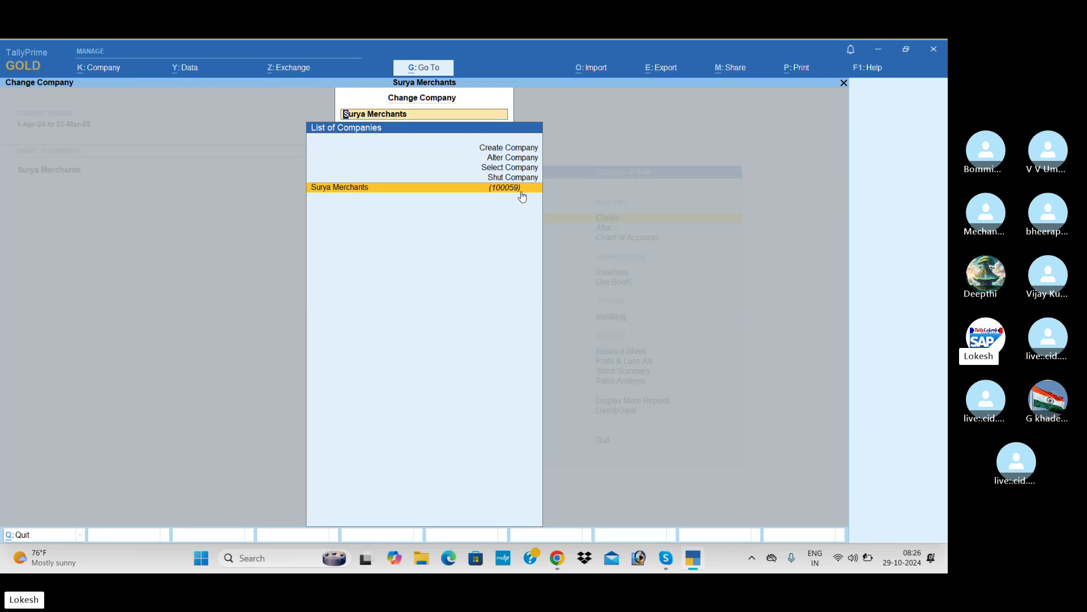
# Step: Shut the Surya Merchants company and confirm closing it
pyautogui.press('Up')
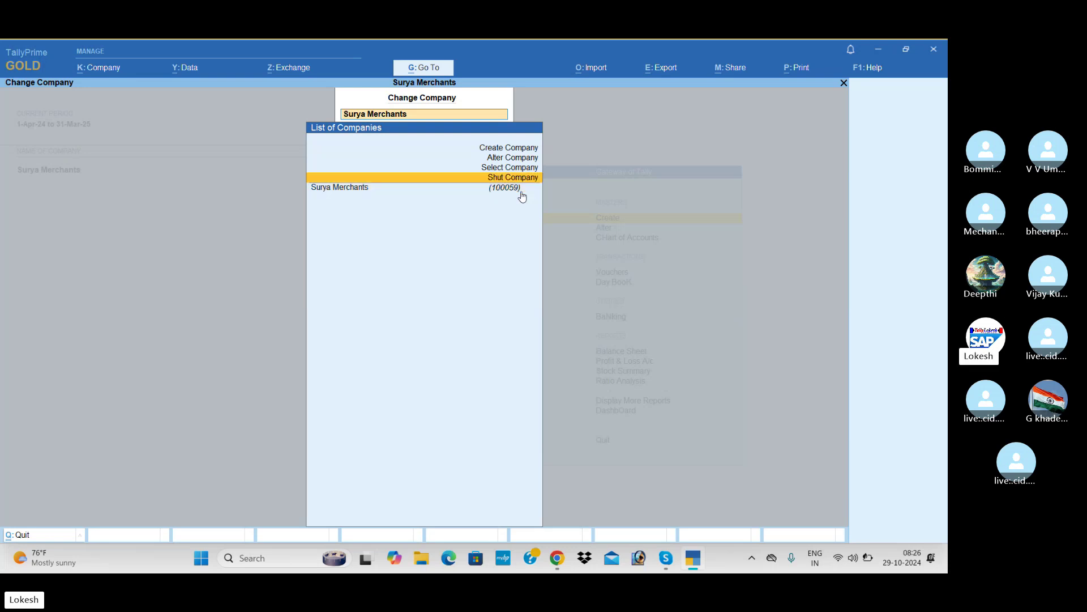
pyautogui.press('Return')
pyautogui.press('Return')
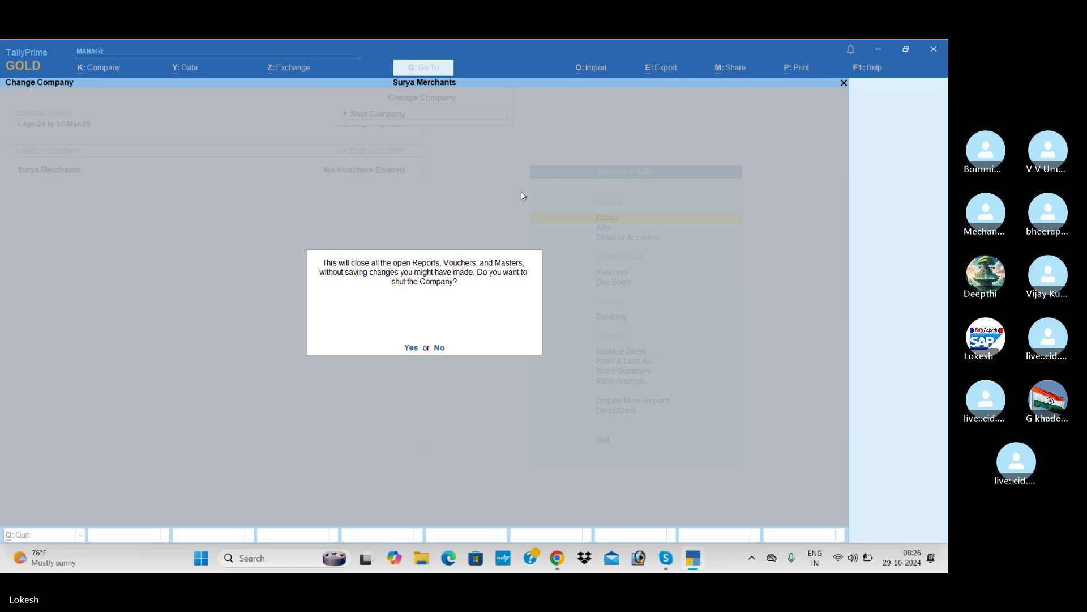
pyautogui.press('Return')
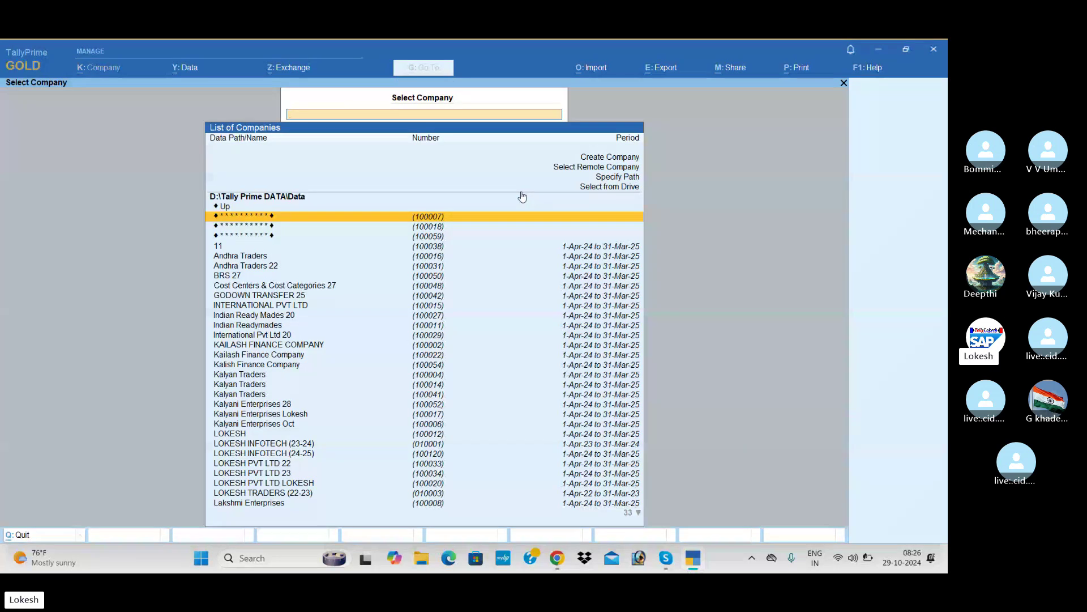
# Step: Find and open the encrypted company 100059 from Select Company
pyautogui.write('ss')
pyautogui.press('BackSpace')
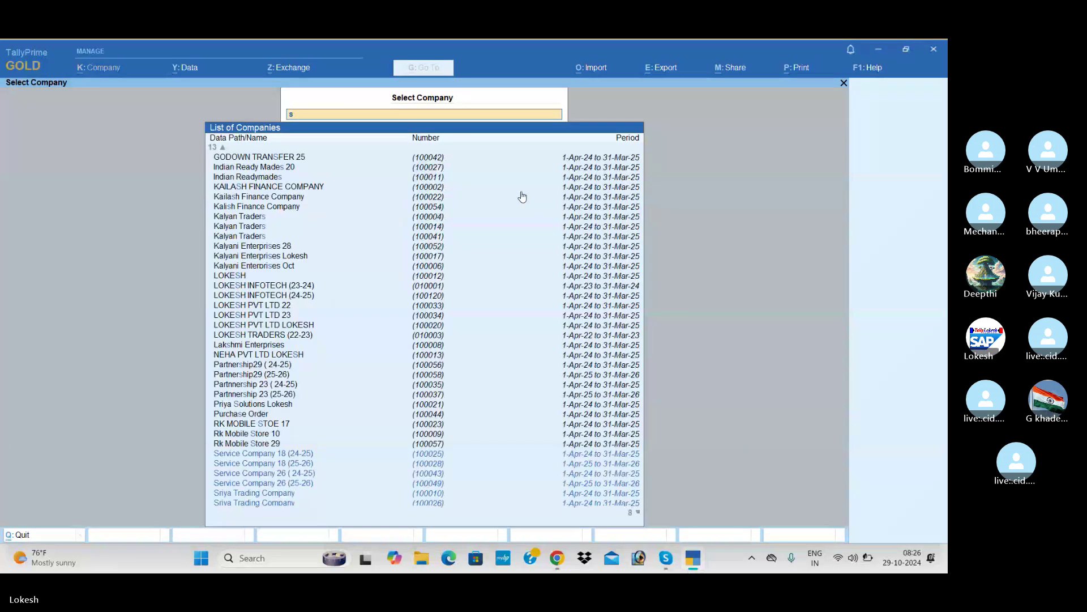
pyautogui.press('Down')
pyautogui.press('Down')
pyautogui.press('Down')
pyautogui.press('Down')
pyautogui.press('Down')
pyautogui.press('Down')
pyautogui.press('Down')
pyautogui.press('Down')
pyautogui.press('Down')
pyautogui.press('Down')
pyautogui.press('Down')
pyautogui.press('Down')
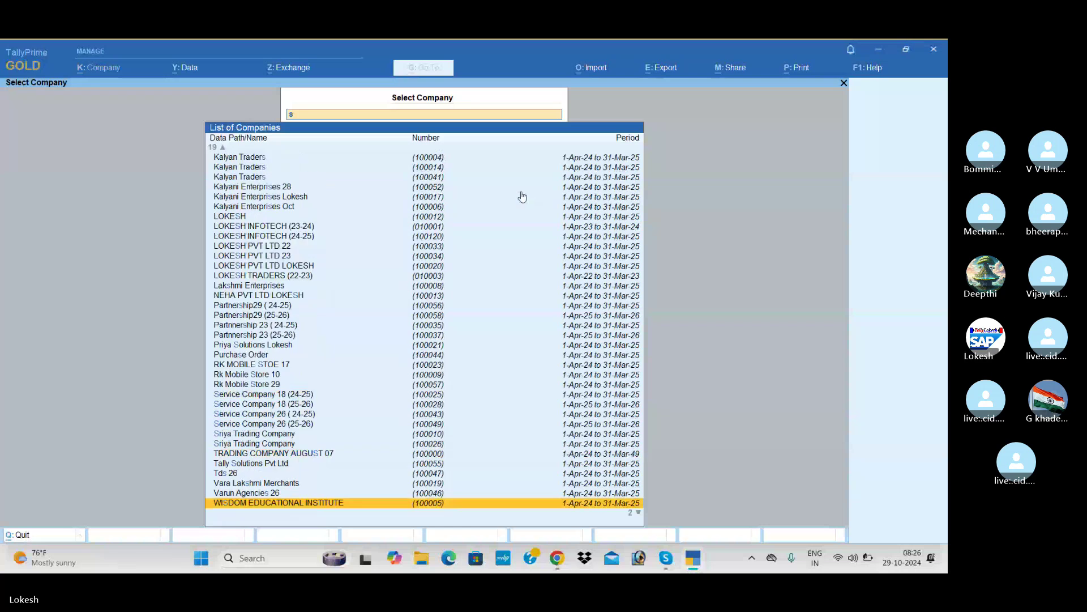
pyautogui.press('Up')
pyautogui.press('Up')
pyautogui.press('Up')
pyautogui.press('Up')
pyautogui.press('Up')
pyautogui.press('Up')
pyautogui.press('Up')
pyautogui.press('Up')
pyautogui.press('Up')
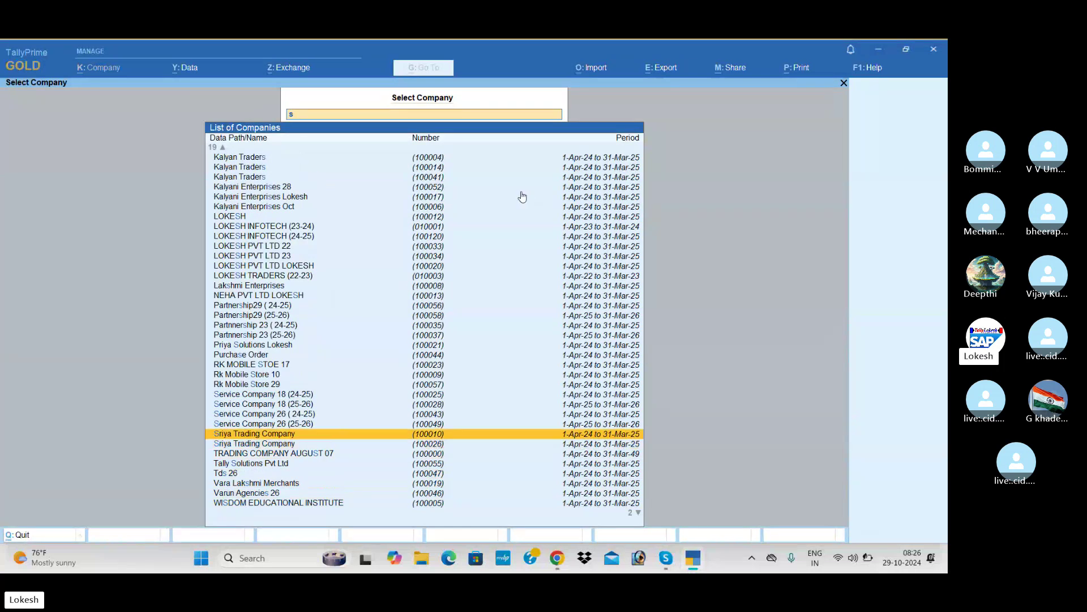
pyautogui.press('Up')
pyautogui.press('Up')
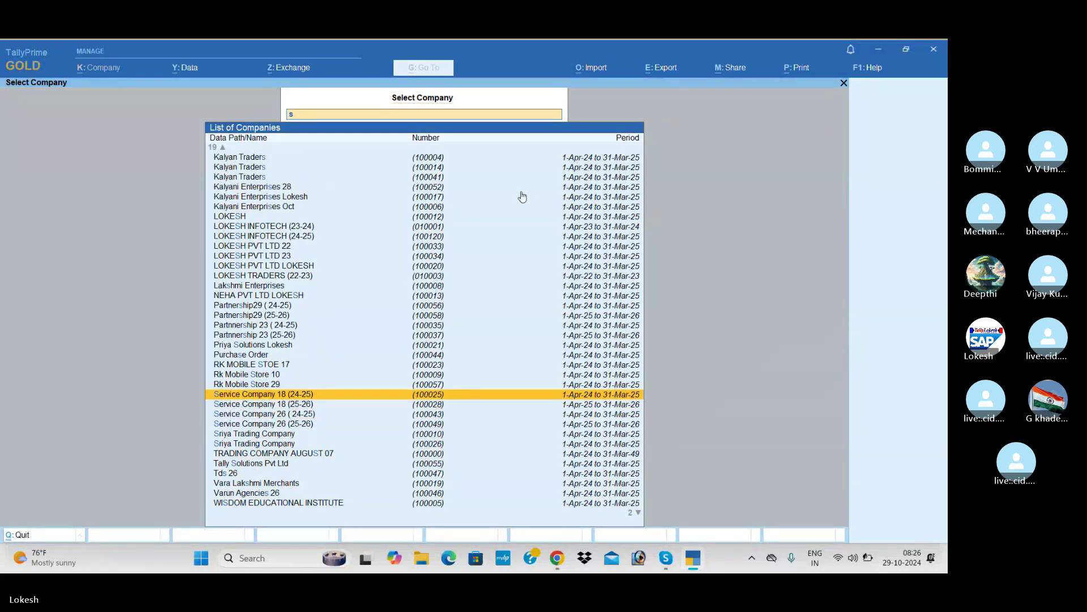
pyautogui.press('BackSpace')
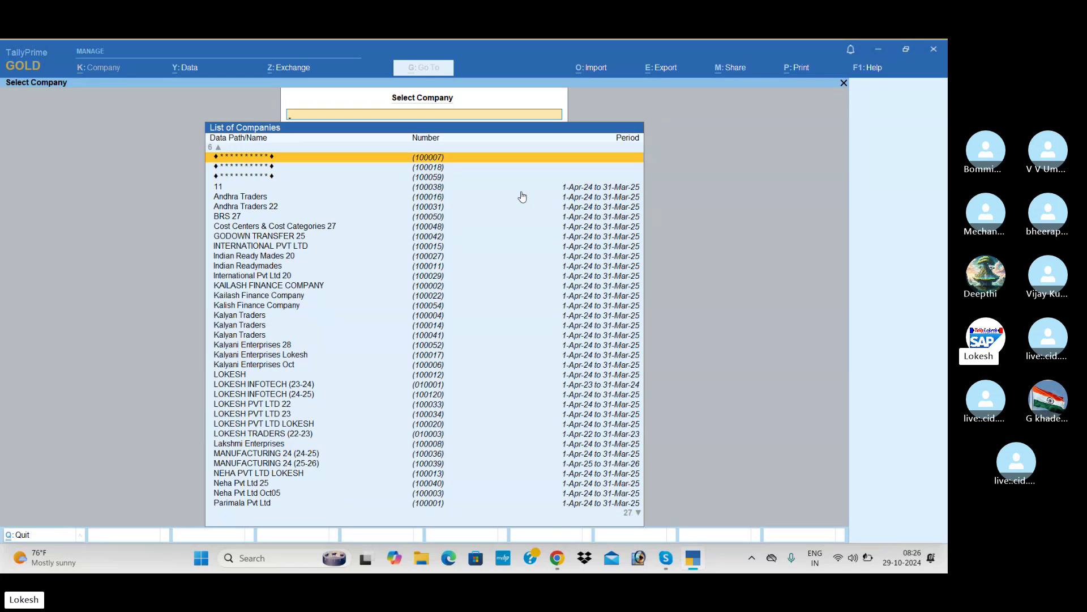
pyautogui.press('Down')
pyautogui.press('Down')
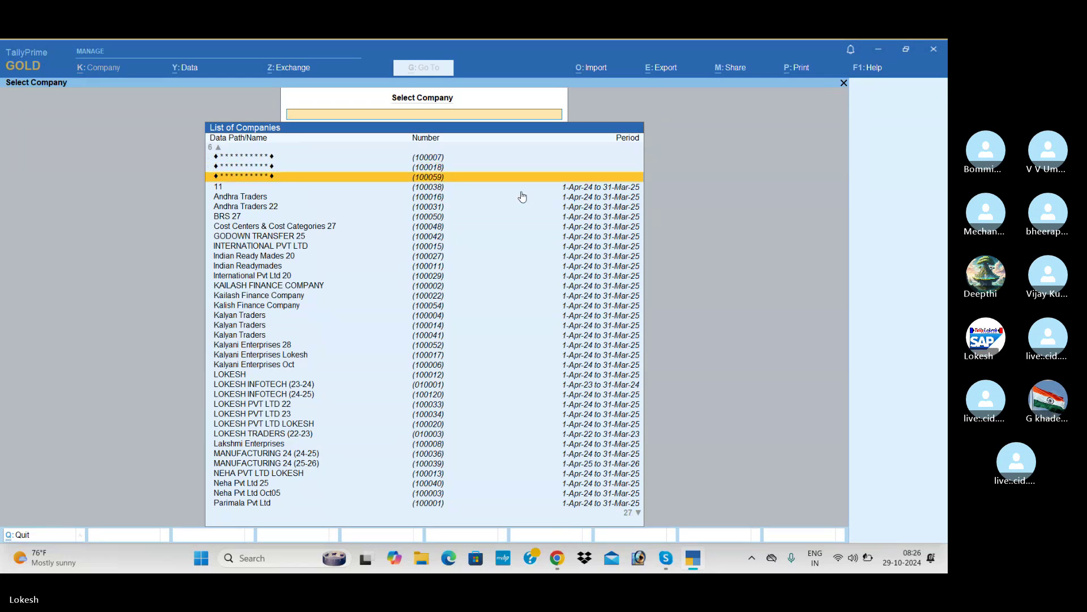
pyautogui.press('Up')
pyautogui.press('Up')
pyautogui.press('Up')
pyautogui.press('Up')
pyautogui.press('Up')
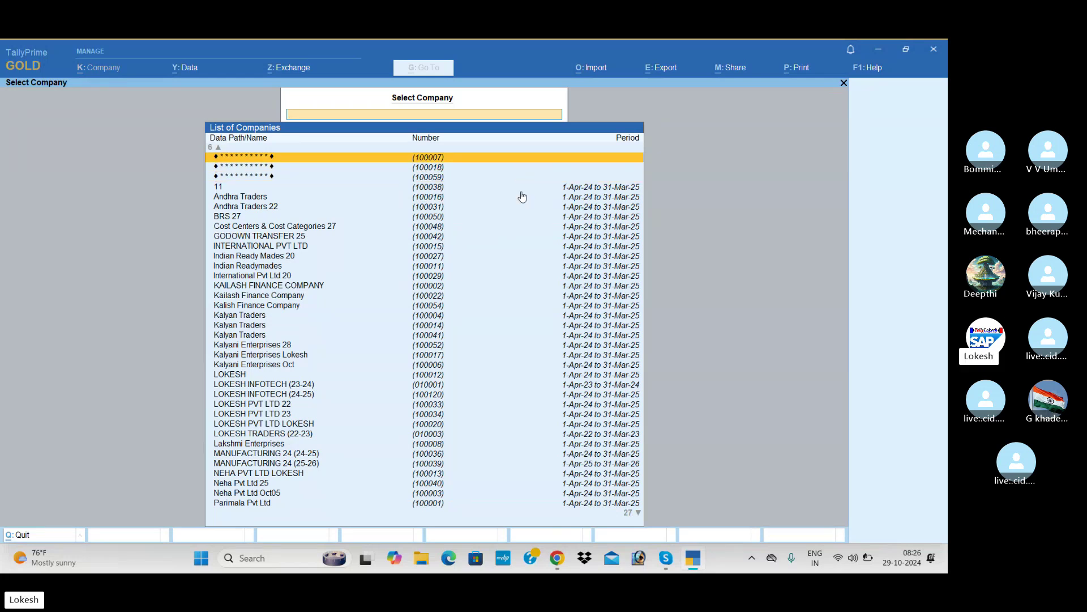
pyautogui.press('Down')
pyautogui.press('Down')
pyautogui.press('Down')
pyautogui.press('Down')
pyautogui.press('Down')
pyautogui.press('Down')
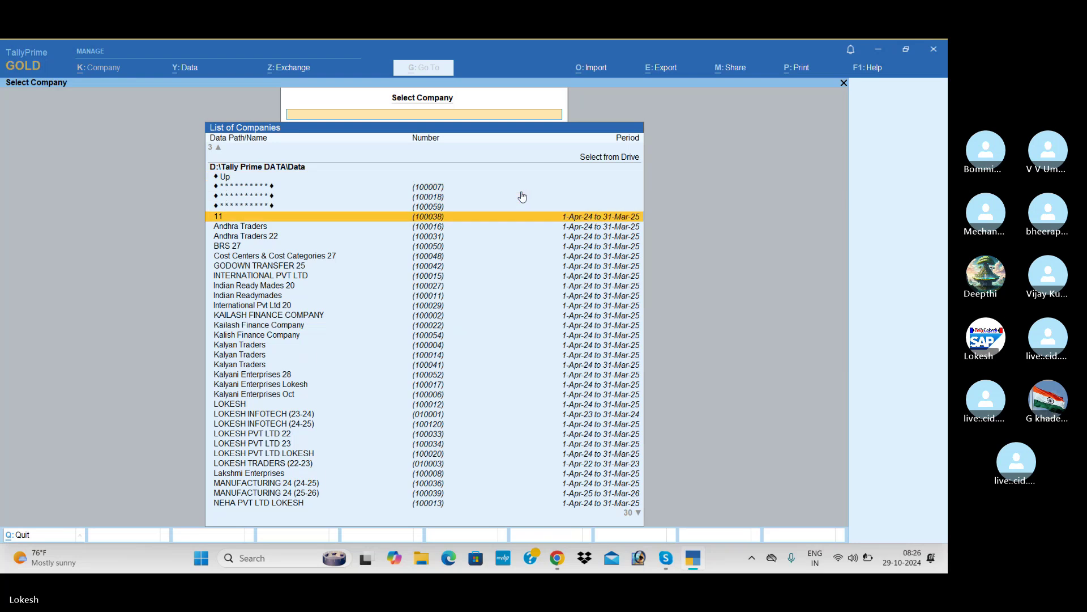
pyautogui.press('Up')
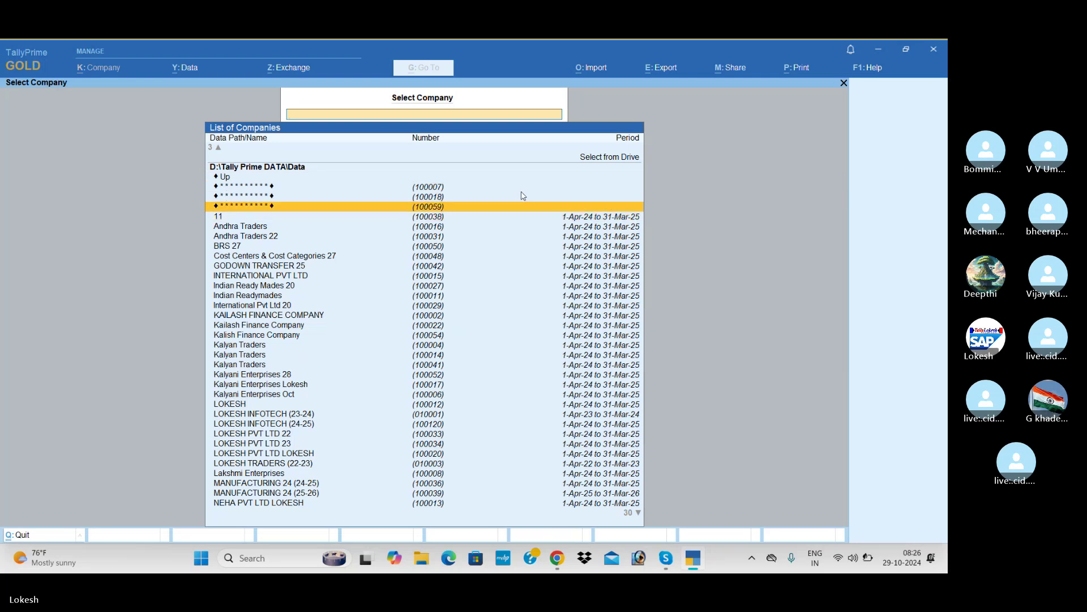
pyautogui.press('Return')
pyautogui.press('Return')
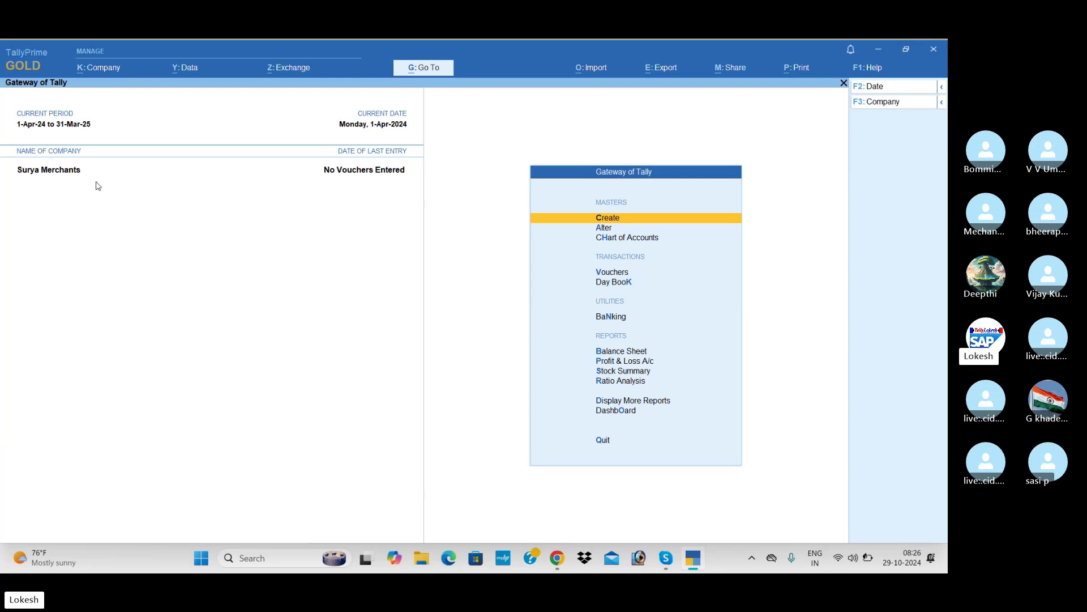
# Step: Open K: Company > TallyVault for Surya Merchants and enter the old password
pyautogui.click(108, 68)
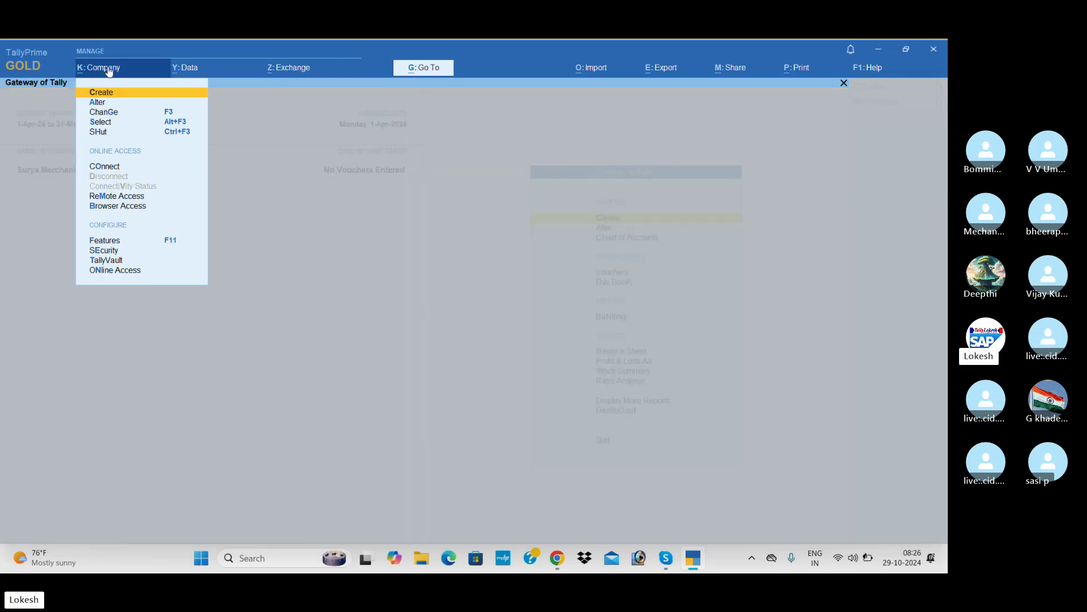
pyautogui.click(121, 261)
pyautogui.press('Return')
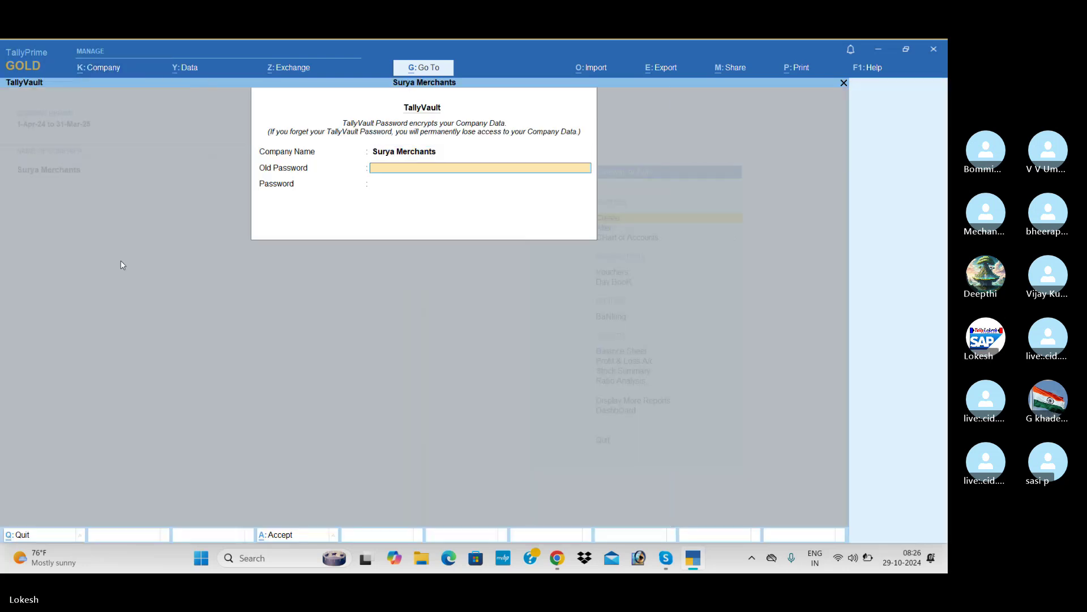
pyautogui.press('Return')
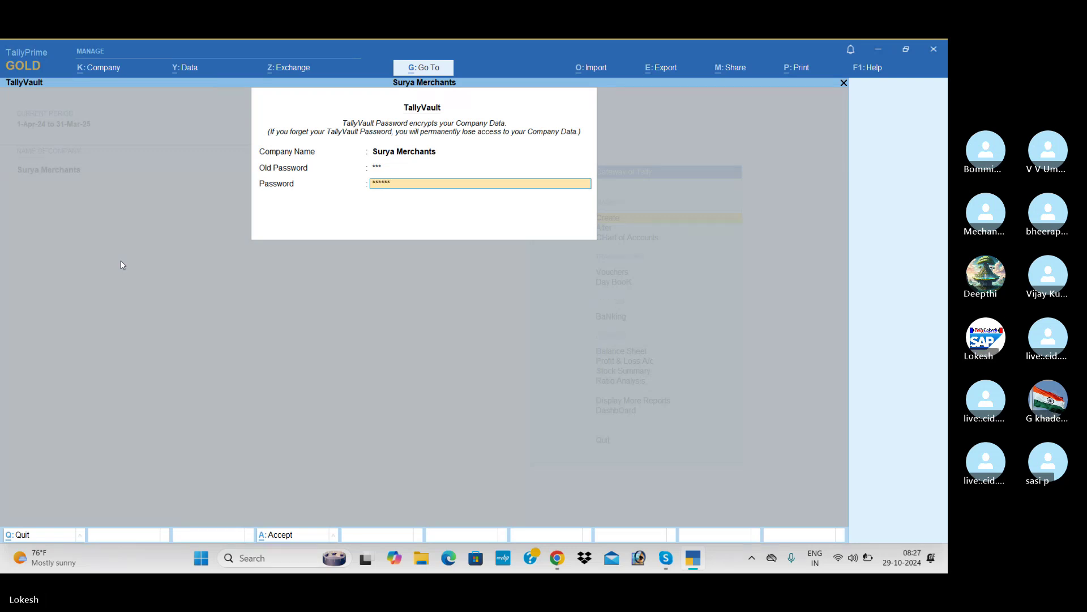
# Step: Enter and confirm the new TallyVault password, accept, and answer the alter and copy prompts
pyautogui.press('Return')
pyautogui.write('***')
pyautogui.press('Return')
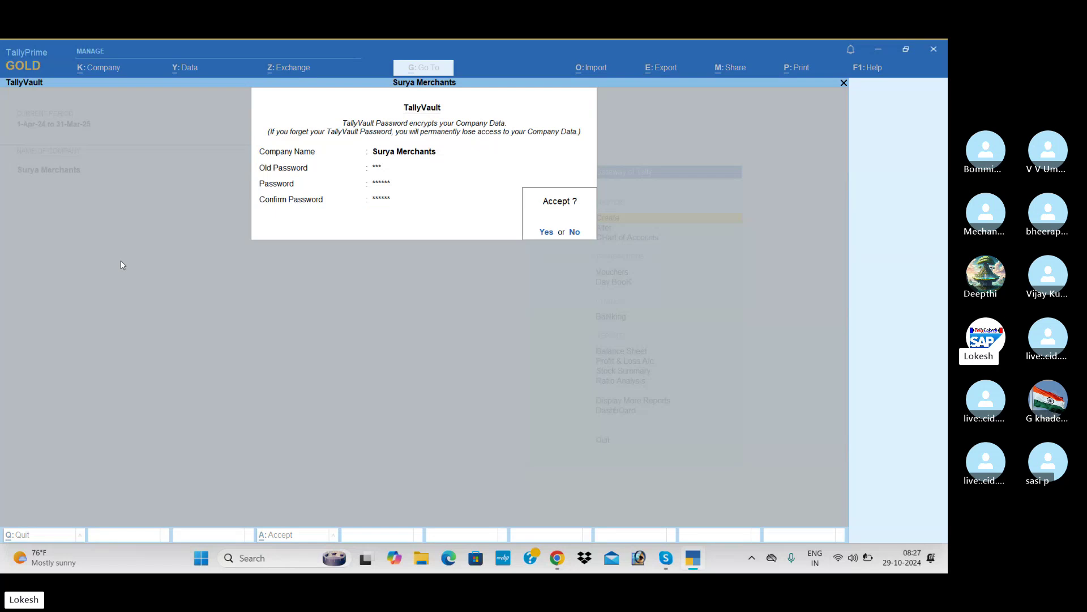
pyautogui.press('Return')
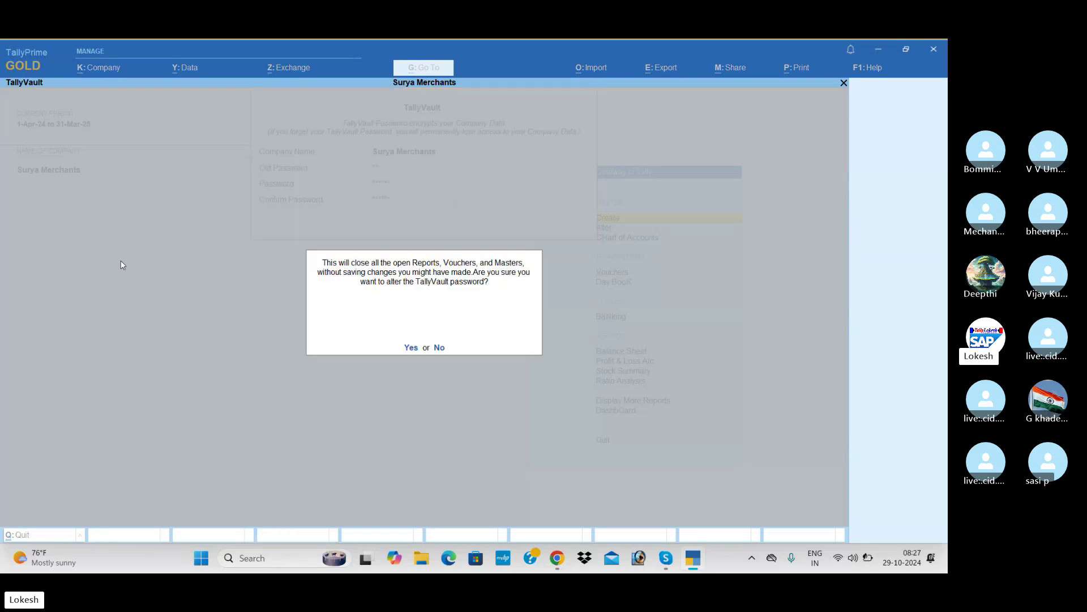
pyautogui.press('Return')
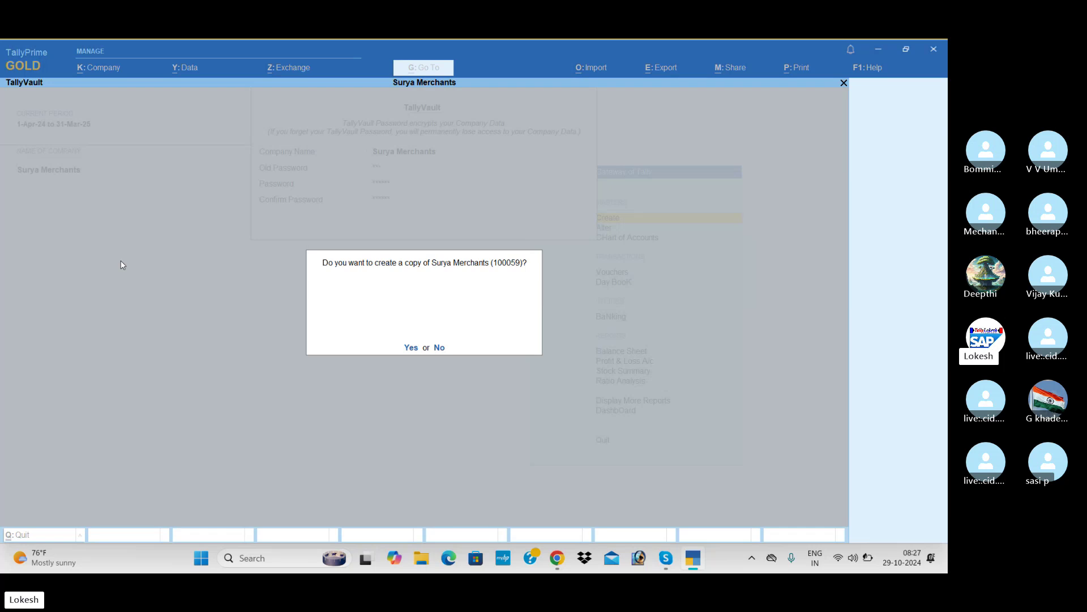
pyautogui.press('Return')
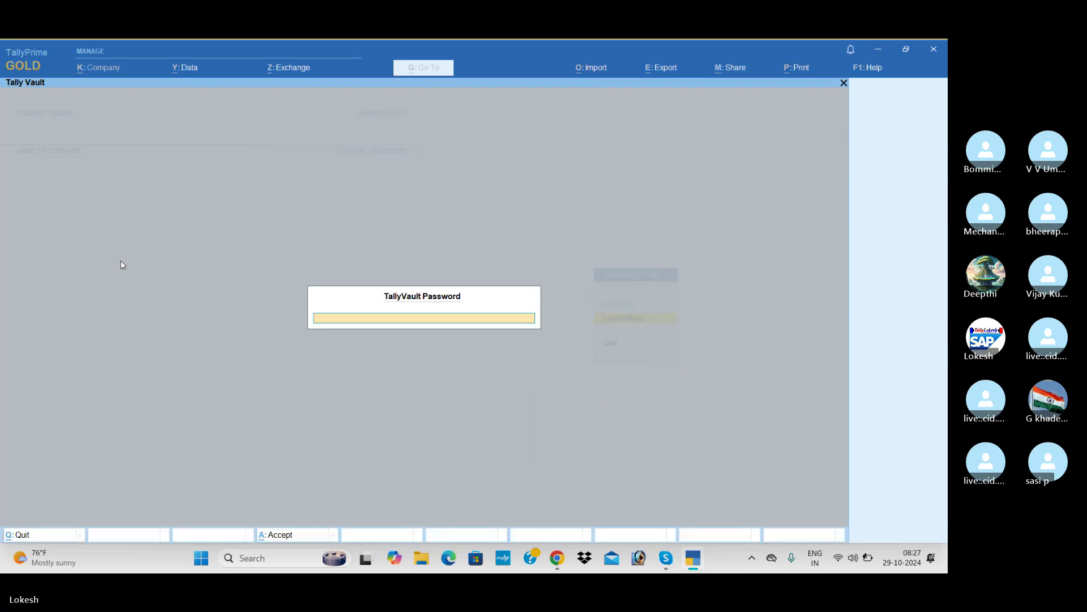
# Step: Enter the new TallyVault password to reopen Surya Merchants
pyautogui.write('*')
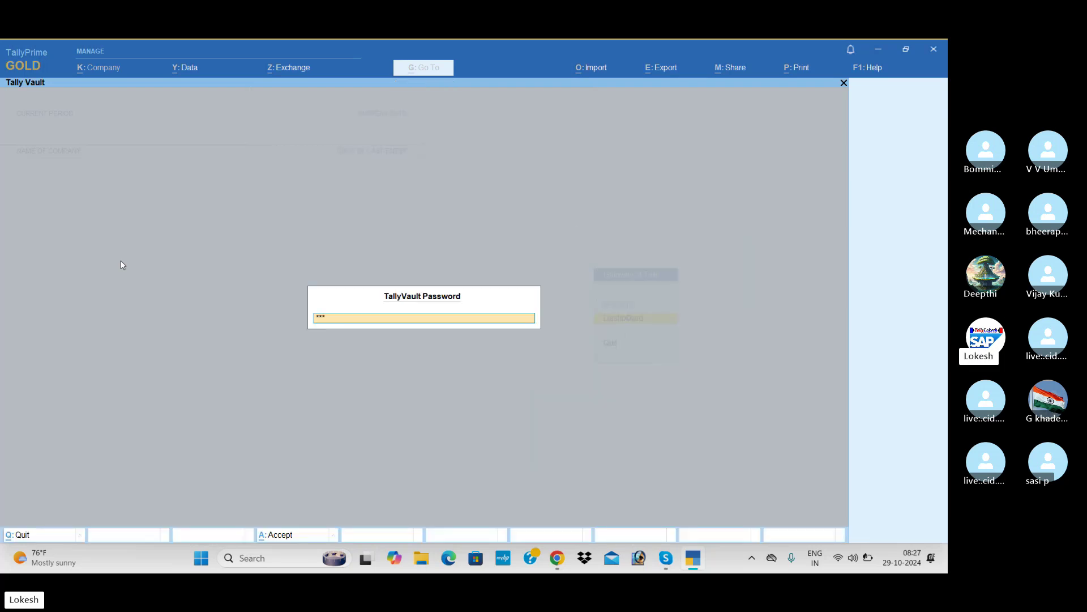
pyautogui.write('*')
pyautogui.press('Return')
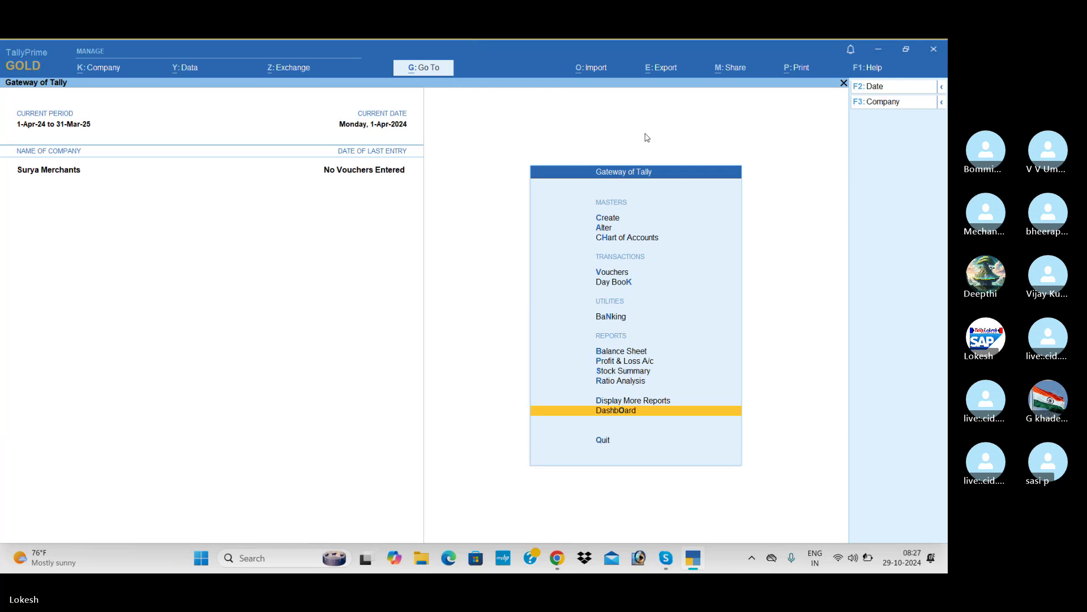
# Step: Shut Surya Merchants from the company menu
pyautogui.click(896, 102)
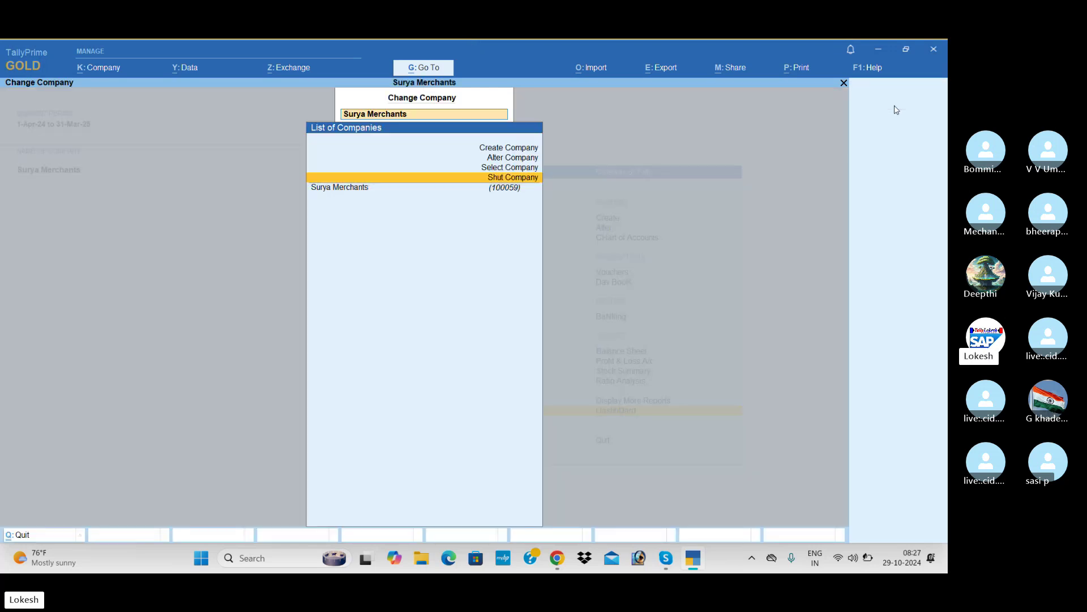
pyautogui.press('Return')
pyautogui.press('Return')
pyautogui.press('y')
pyautogui.press('Up')
pyautogui.press('Up')
pyautogui.press('Up')
pyautogui.press('Up')
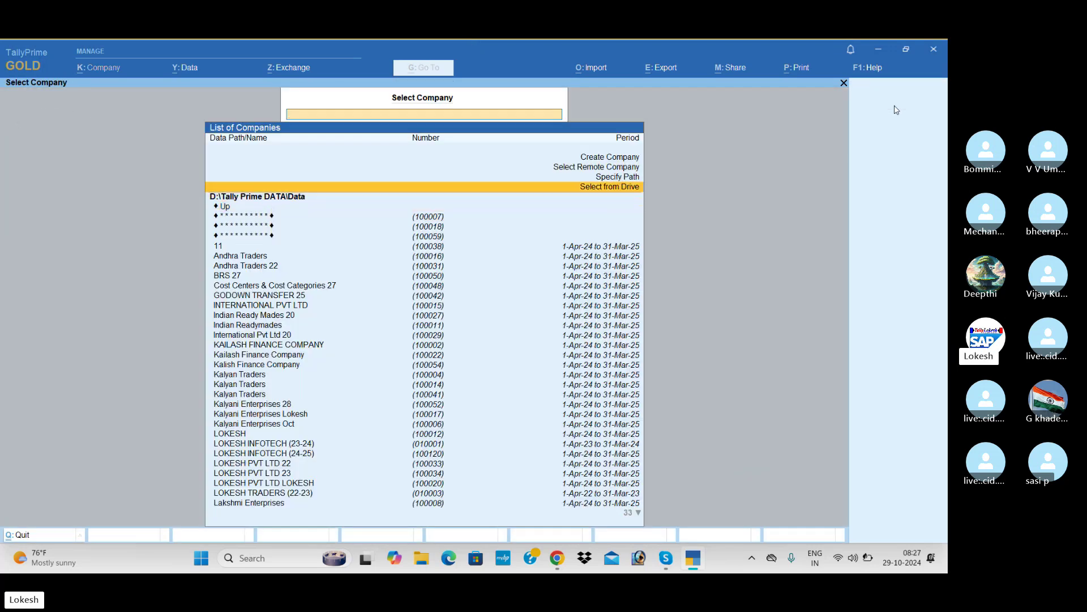
# Step: Create company 'Parimala Enteprises 29' with state Andhra Pradesh and user access control set to Yes
pyautogui.press('Return')
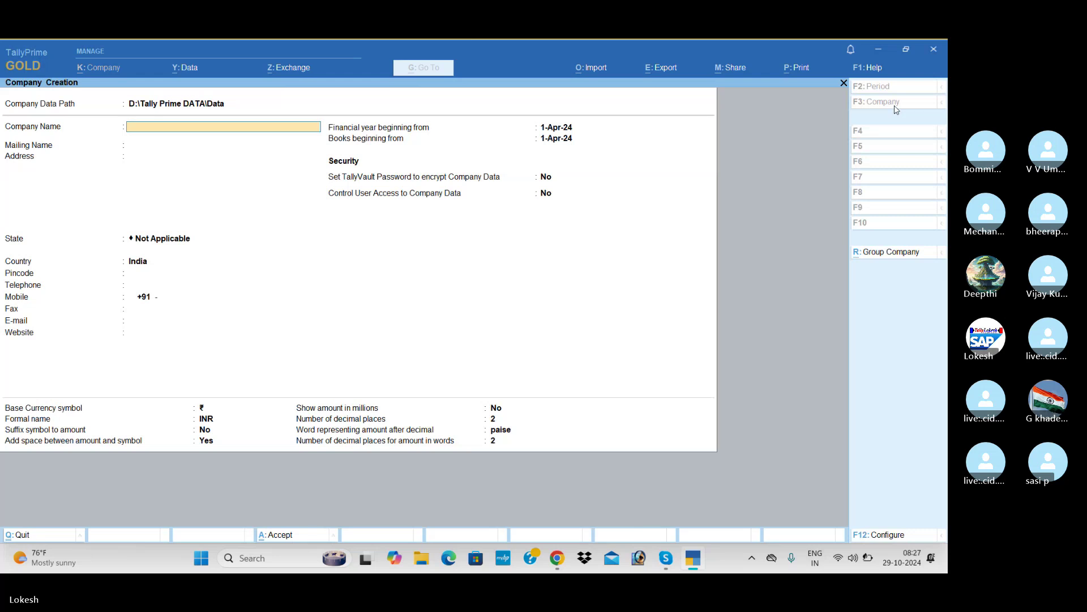
pyautogui.write('Parmi')
pyautogui.press('BackSpace')
pyautogui.press('BackSpace')
pyautogui.write('imal')
pyautogui.write('a Entep')
pyautogui.write('rises')
pyautogui.write(' 2')
pyautogui.press('Return')
pyautogui.press('Return')
pyautogui.press('Return')
pyautogui.press('Down')
pyautogui.press('Down')
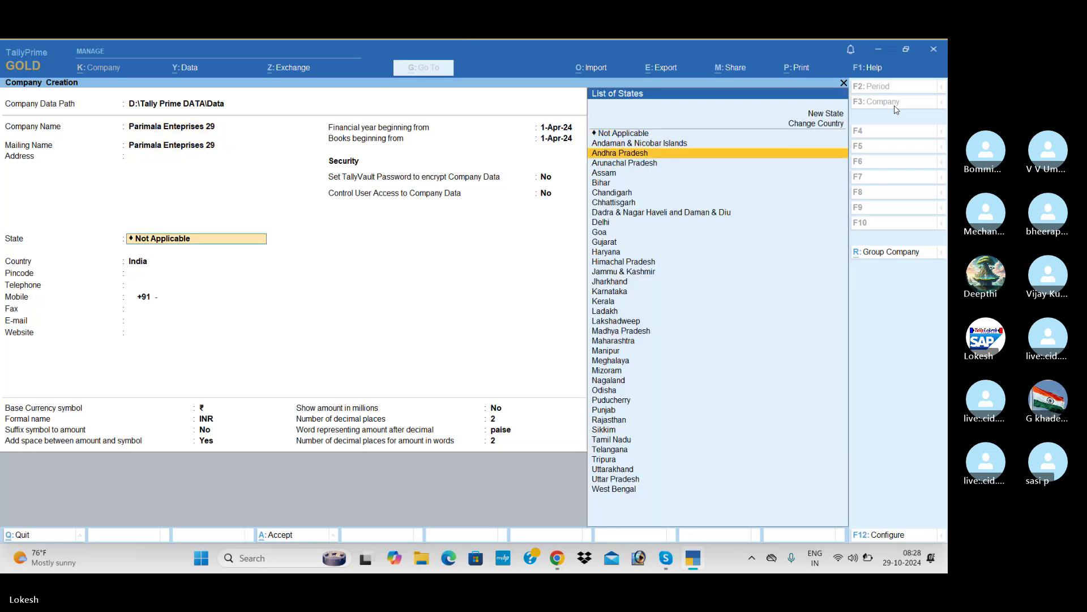
pyautogui.press('Return')
pyautogui.press('Return')
pyautogui.press('Return')
pyautogui.press('Return')
pyautogui.press('Return')
pyautogui.press('Return')
pyautogui.press('Return')
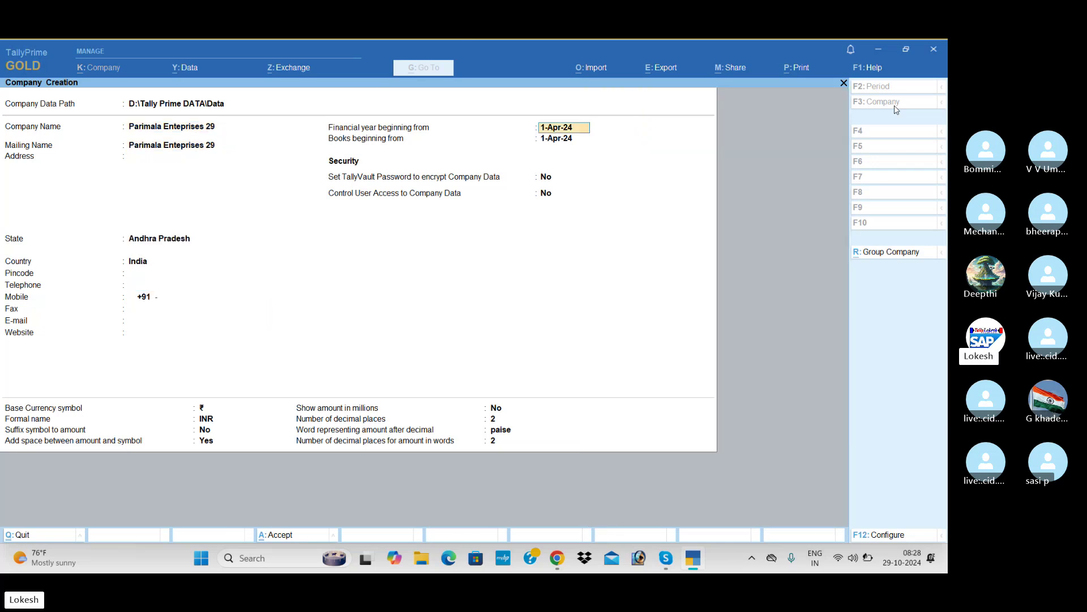
pyautogui.press('Return')
pyautogui.press('Return')
pyautogui.press('Return')
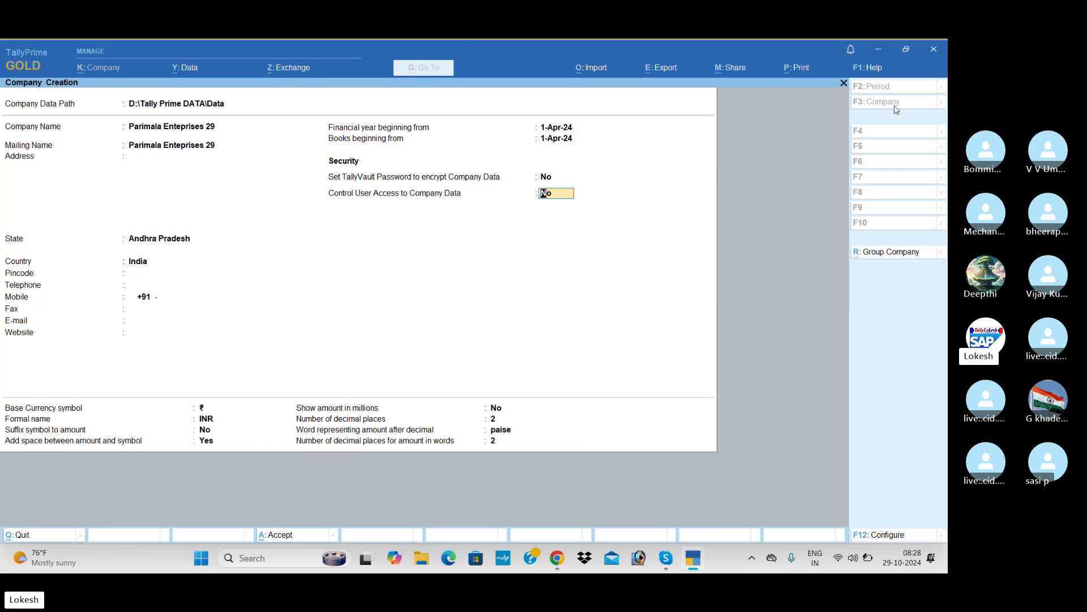
pyautogui.write('y')
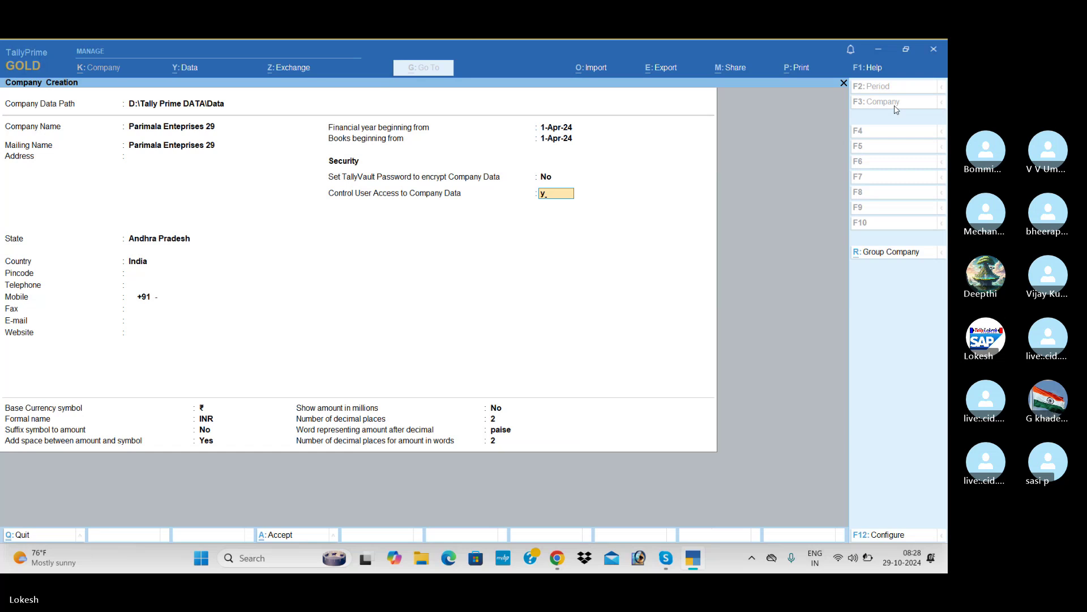
pyautogui.press('Return')
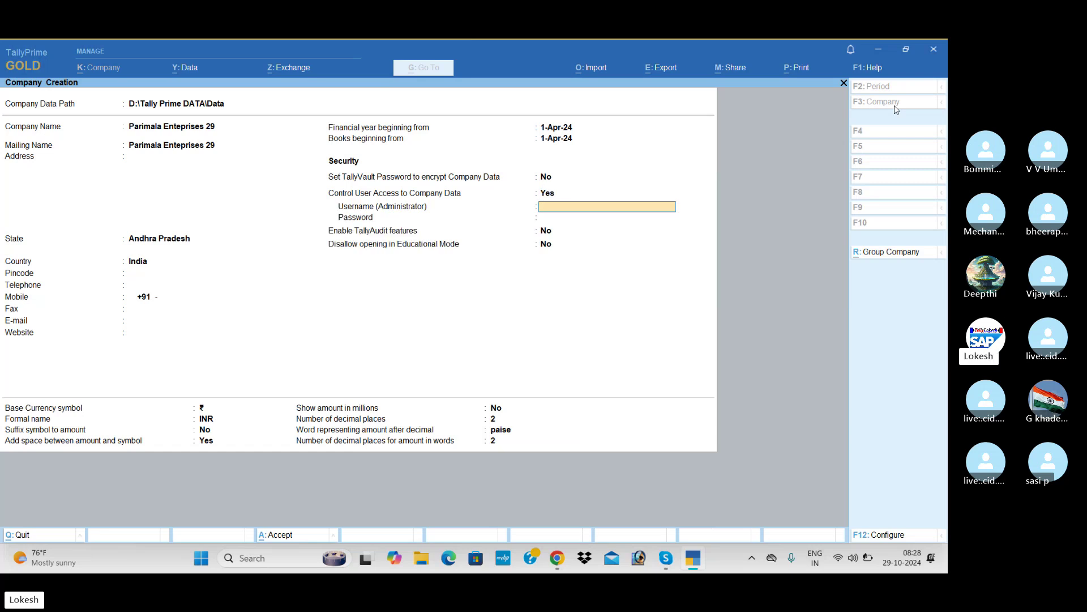
# Step: Set the administrator username and password, confirm it, and save the new company
pyautogui.write('tally')
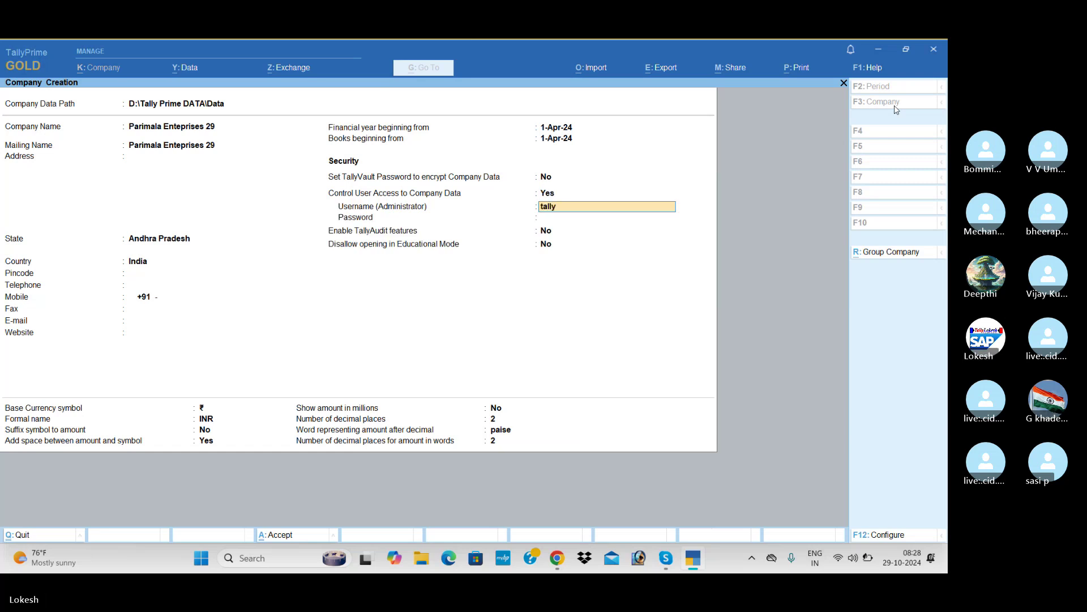
pyautogui.press('Return')
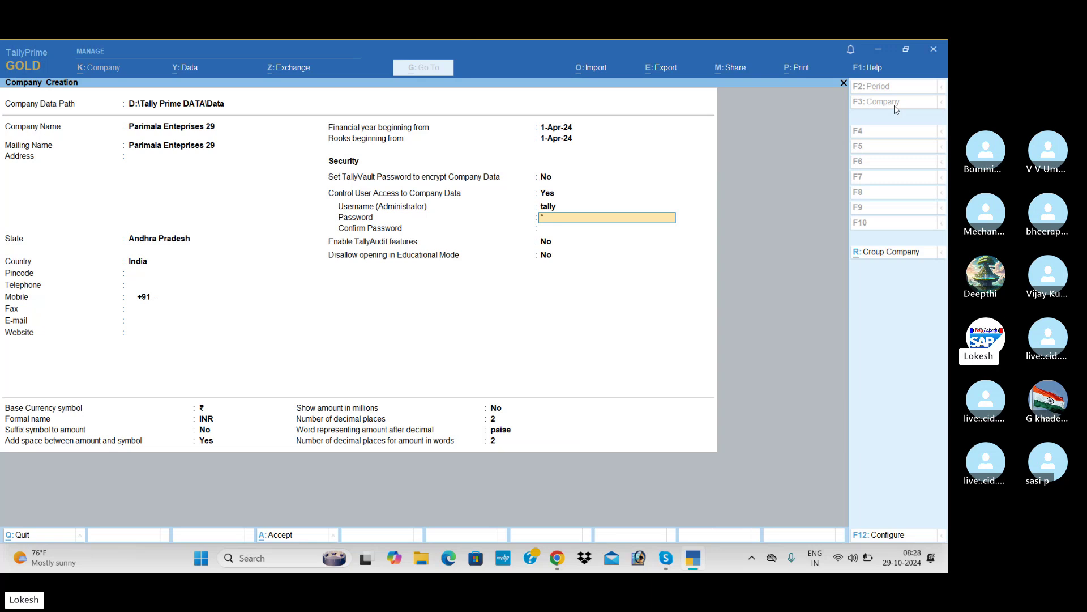
pyautogui.write('123')
pyautogui.press('Return')
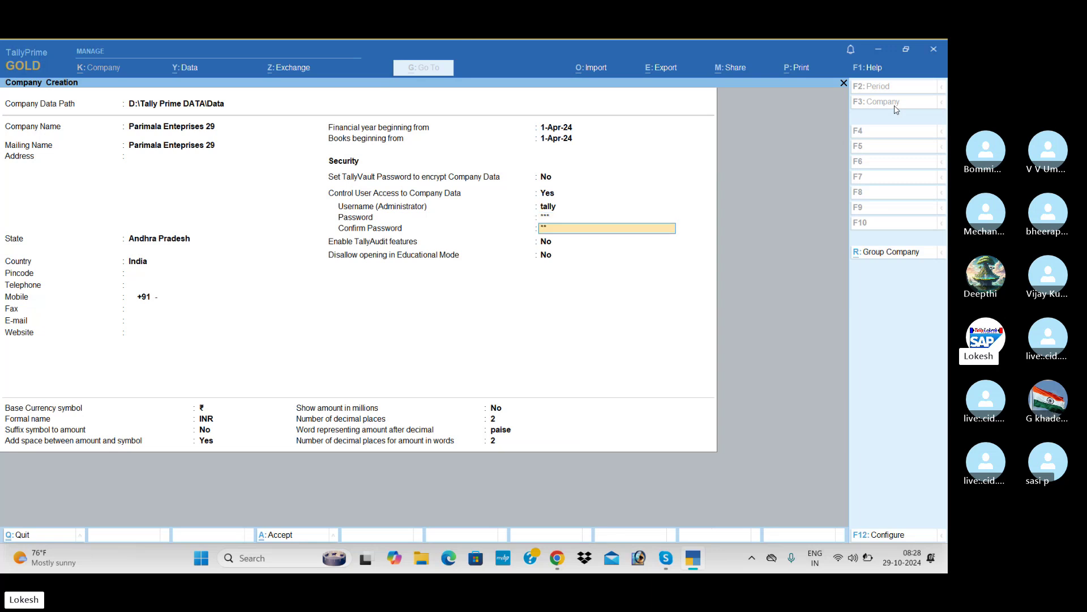
pyautogui.write('123')
pyautogui.press('Return')
pyautogui.press('Return')
pyautogui.press('Return')
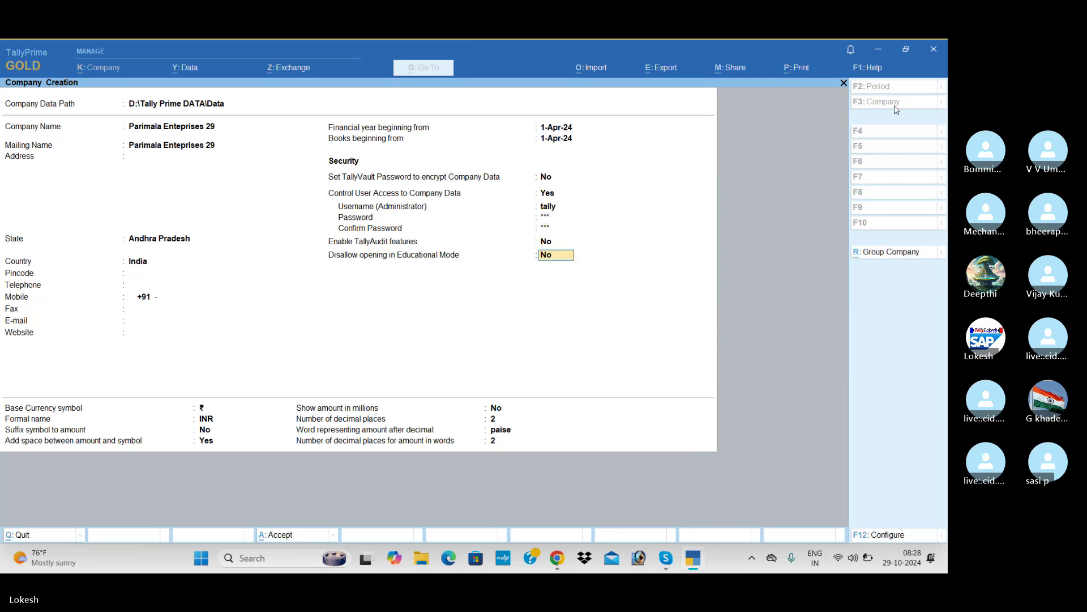
pyautogui.press('Return')
pyautogui.press('Return')
pyautogui.press('Return')
pyautogui.press('Return')
pyautogui.press('Return')
pyautogui.press('Return')
pyautogui.press('Return')
pyautogui.press('Return')
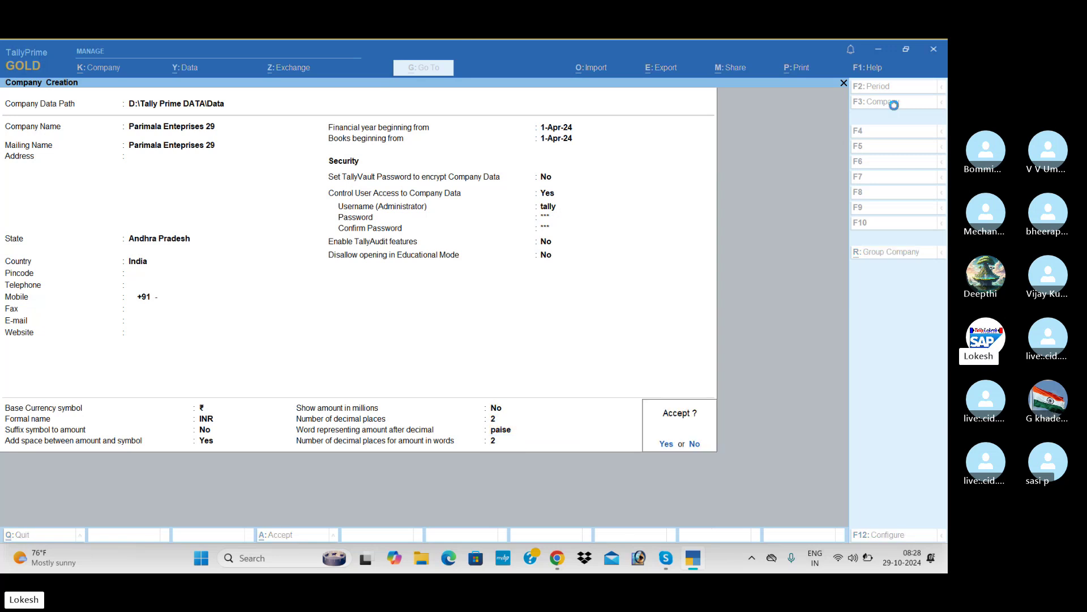
pyautogui.press('Return')
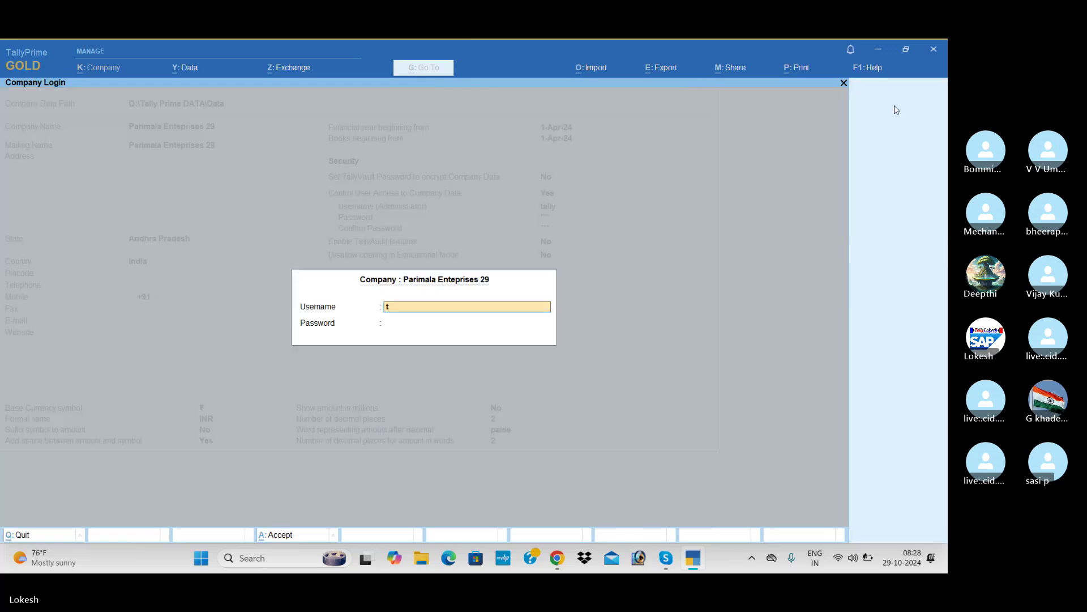
# Step: Log in with the administrator credentials and accept the default company features
pyautogui.press('Return')
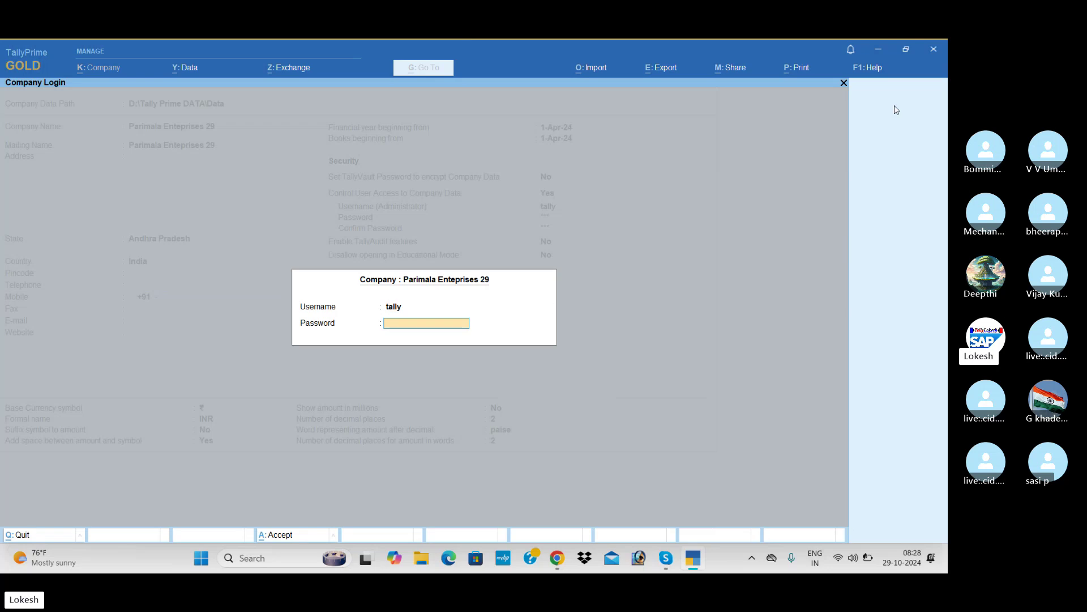
pyautogui.write('123')
pyautogui.press('Return')
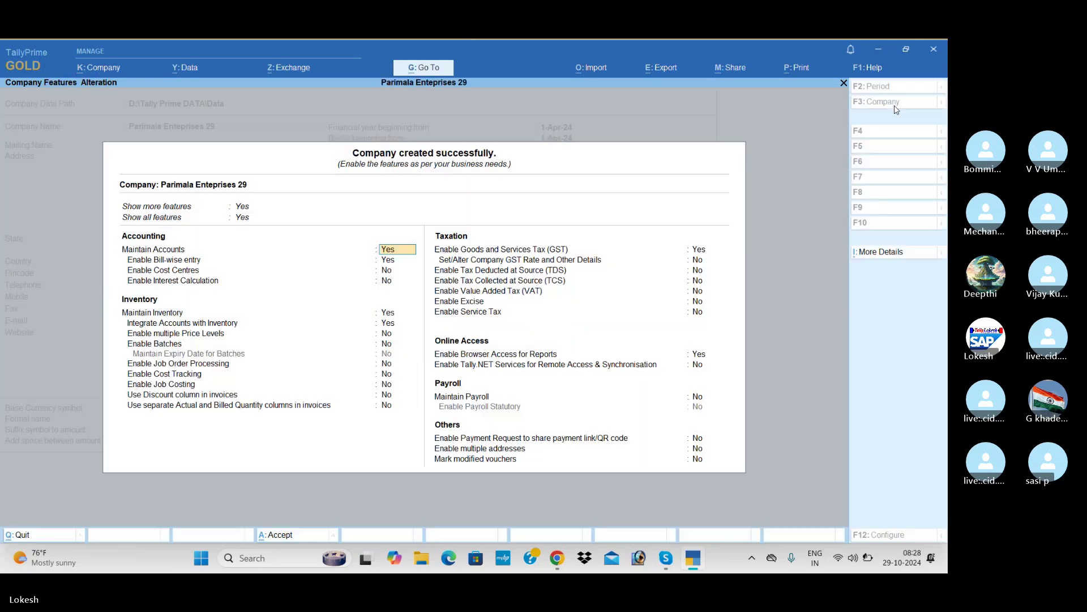
pyautogui.hotkey('ctrl', 'a')
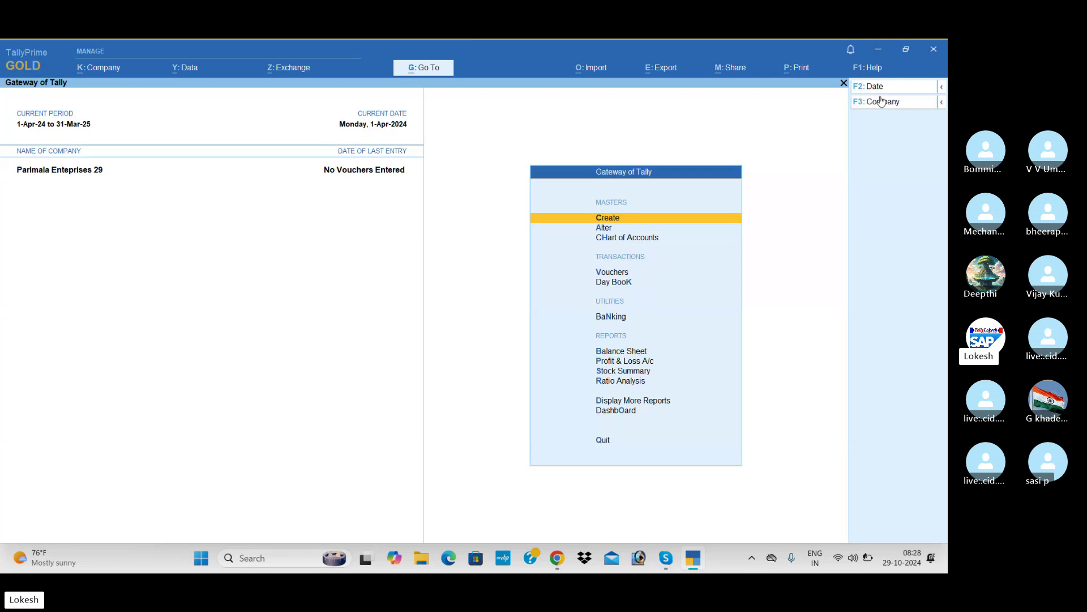
# Step: Shut Parimala Enteprises 29 from the company menu
pyautogui.click(883, 102)
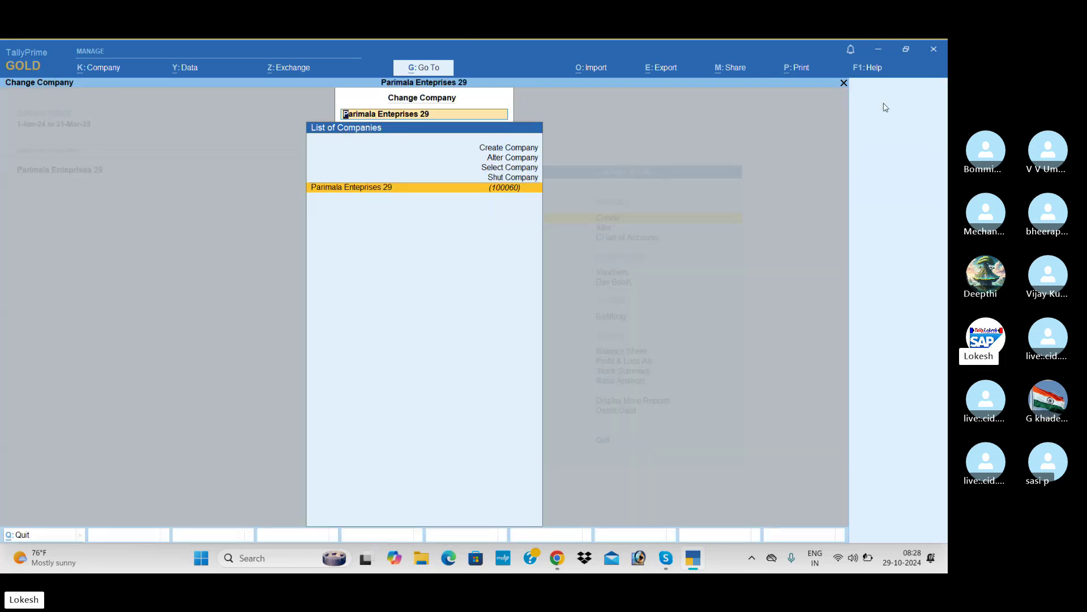
pyautogui.press('Up')
pyautogui.press('Return')
pyautogui.press('Return')
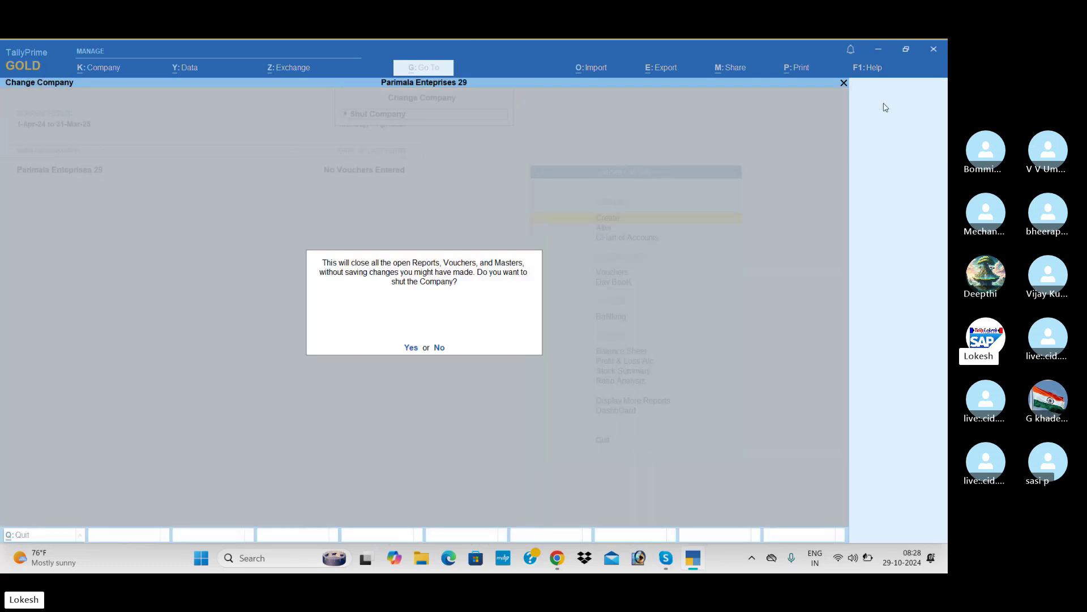
pyautogui.press('Return')
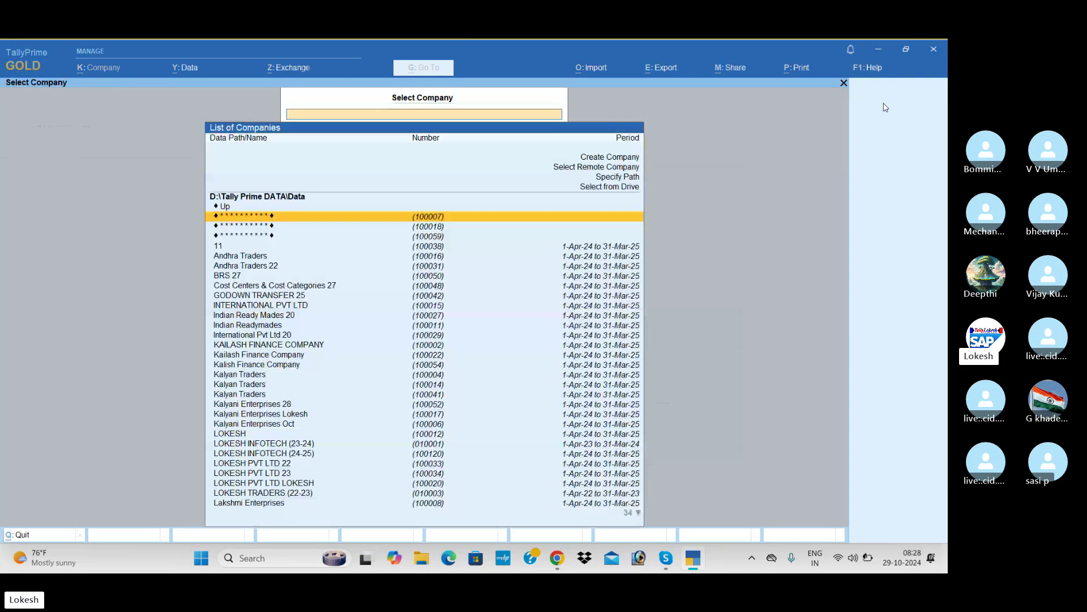
# Step: Reopen Parimala Enteprises 29 by filtering 'pa' and logging in with the administrator credentials
pyautogui.write('pa')
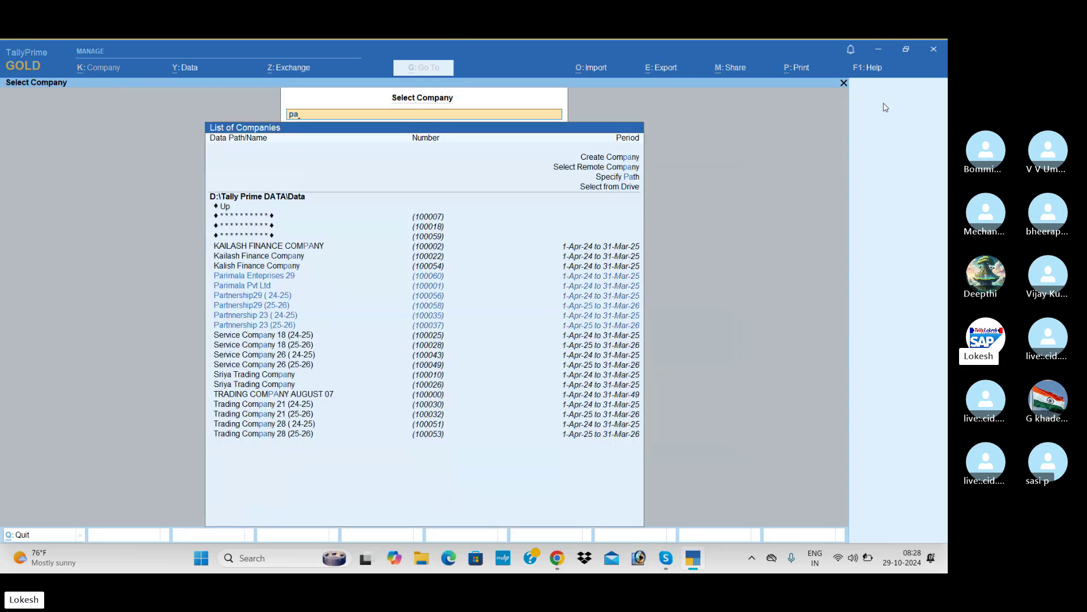
pyautogui.press('Up')
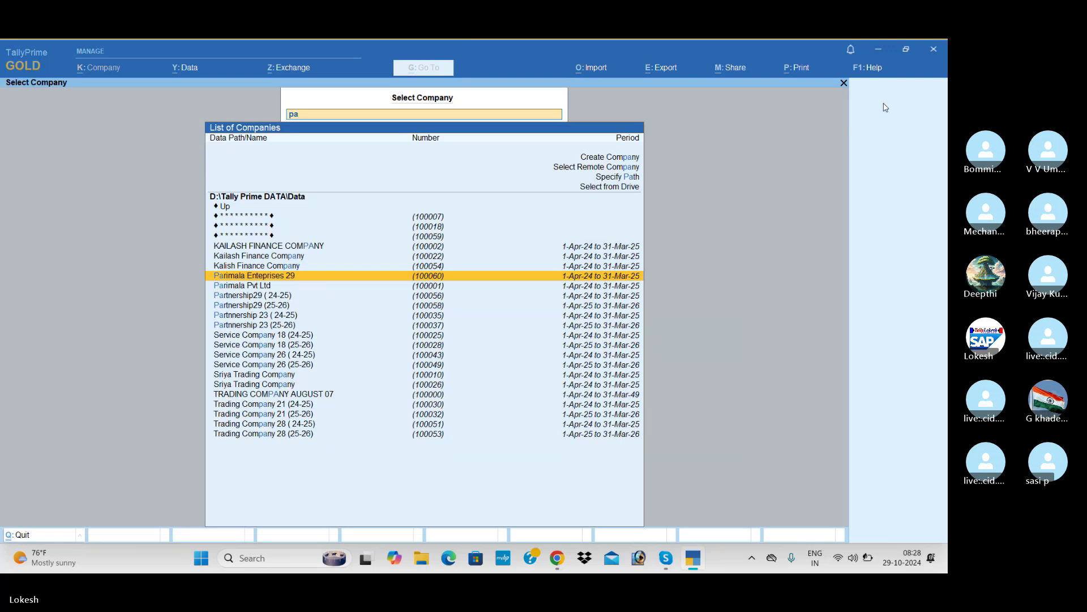
pyautogui.press('Return')
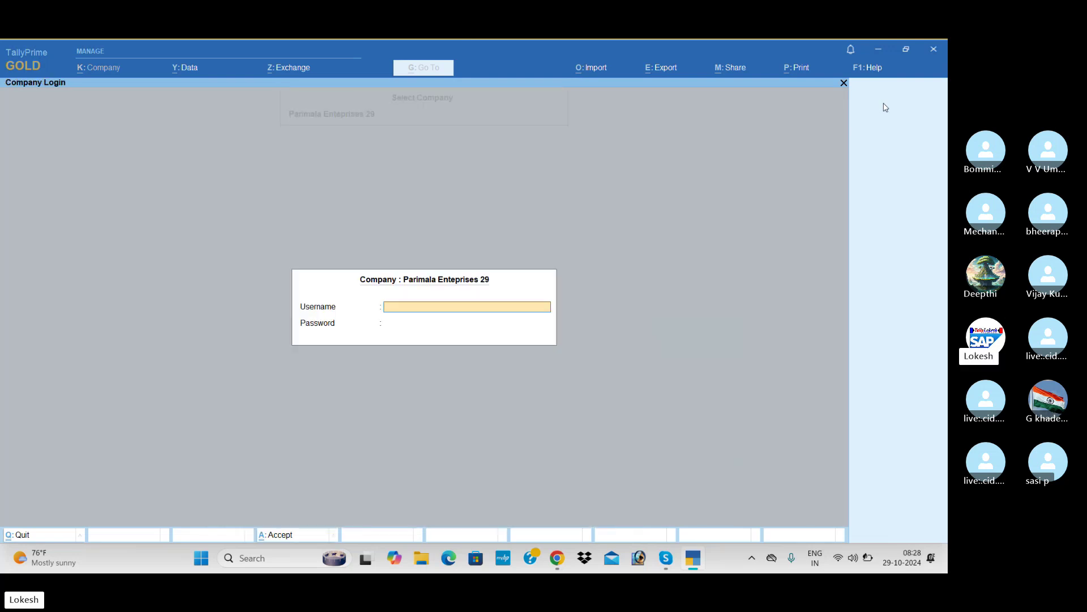
pyautogui.write('tally')
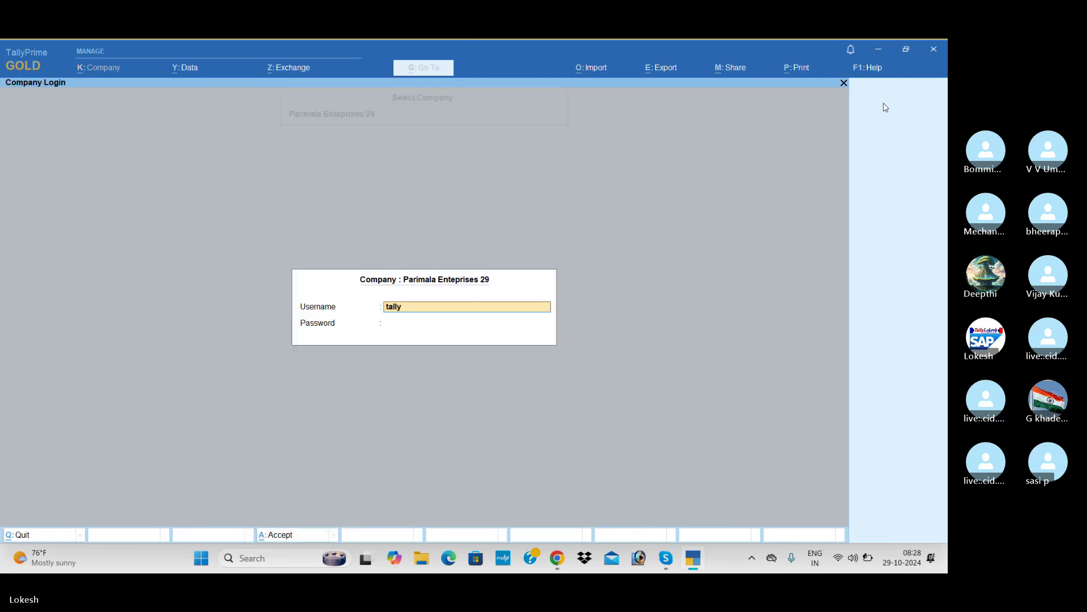
pyautogui.press('Return')
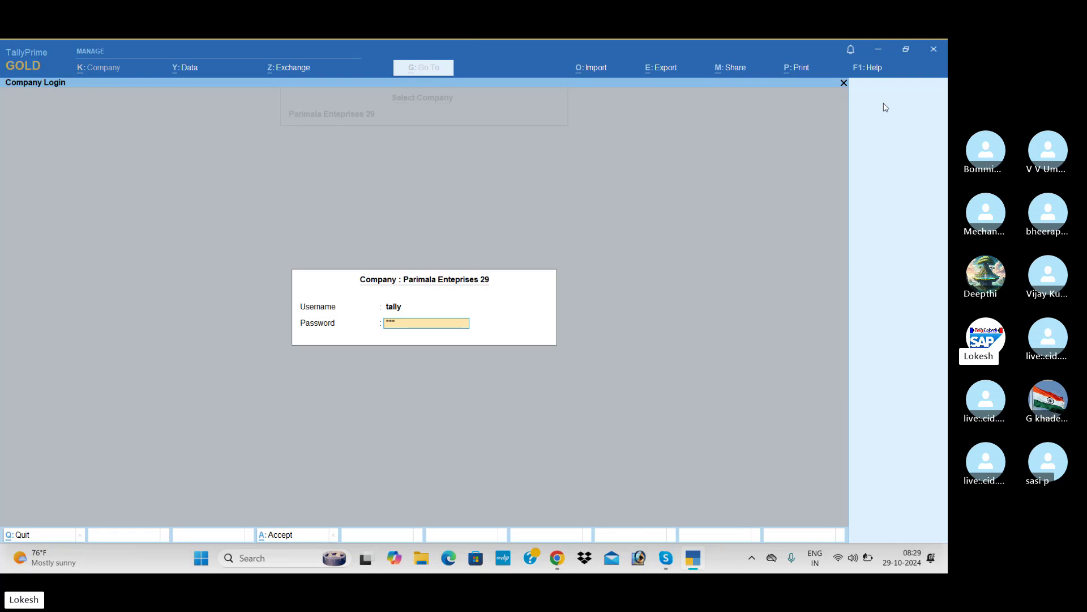
pyautogui.press('Return')
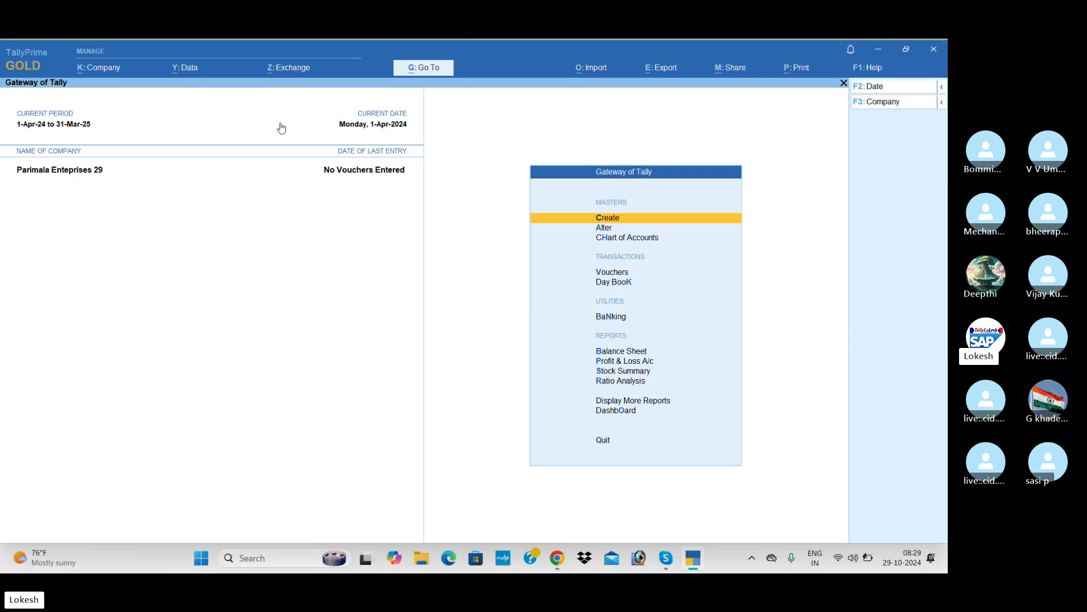
# Step: Alter Parimala Enteprises 29 to set user access control to No, confirming with the existing password
pyautogui.click(107, 68)
pyautogui.press('Down')
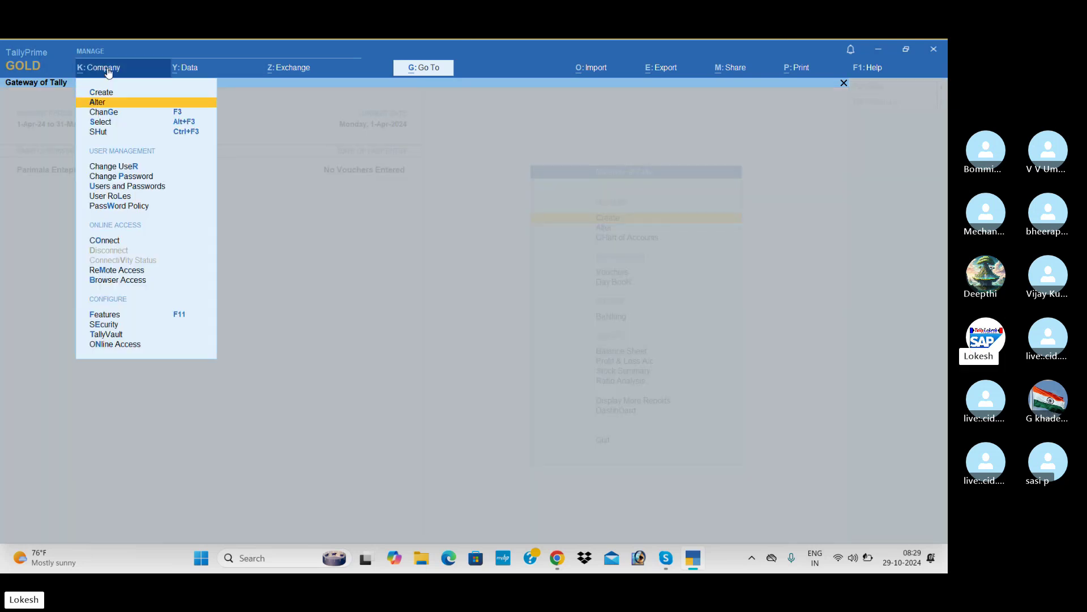
pyautogui.press('Return')
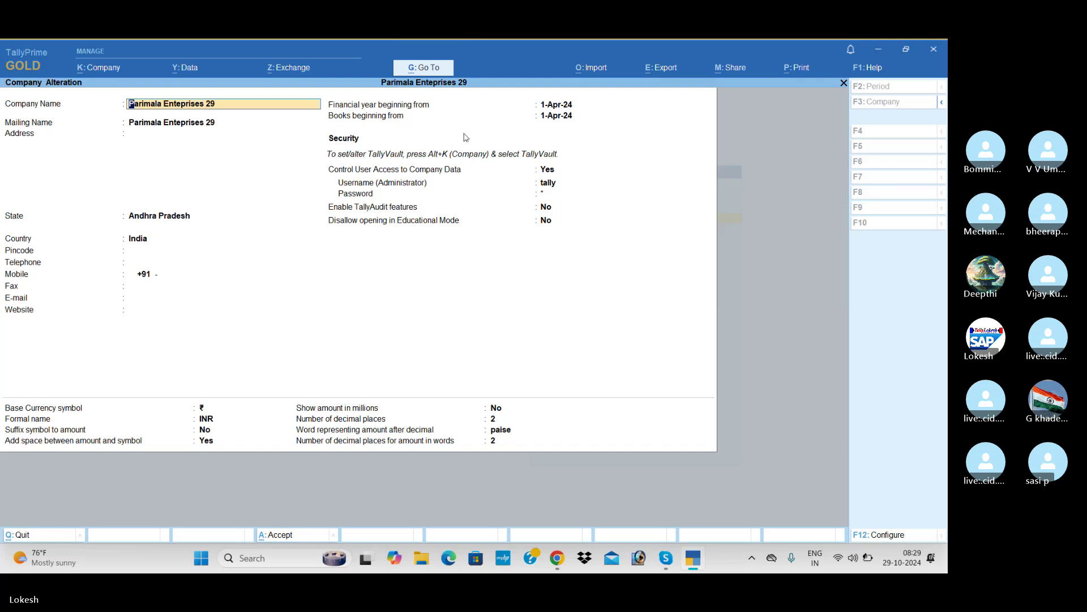
pyautogui.click(547, 171)
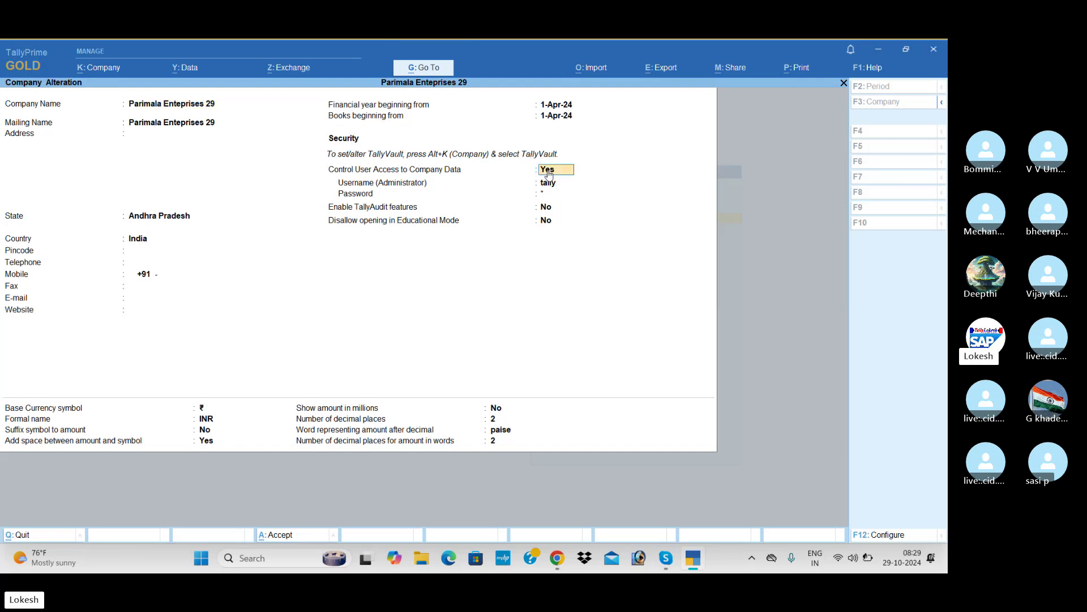
pyautogui.write('n')
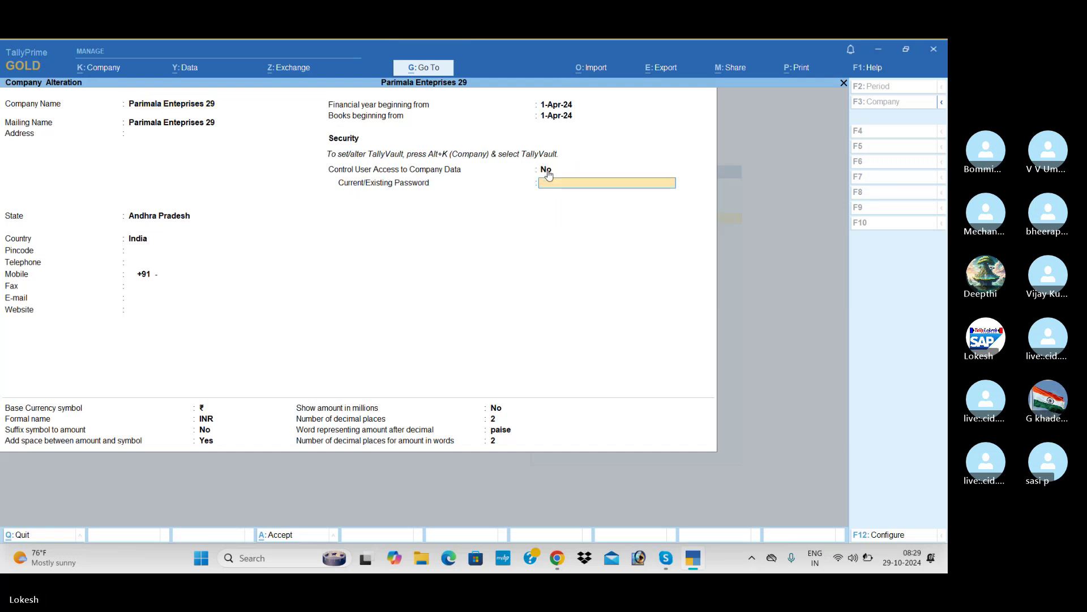
pyautogui.write('**')
pyautogui.press('Return')
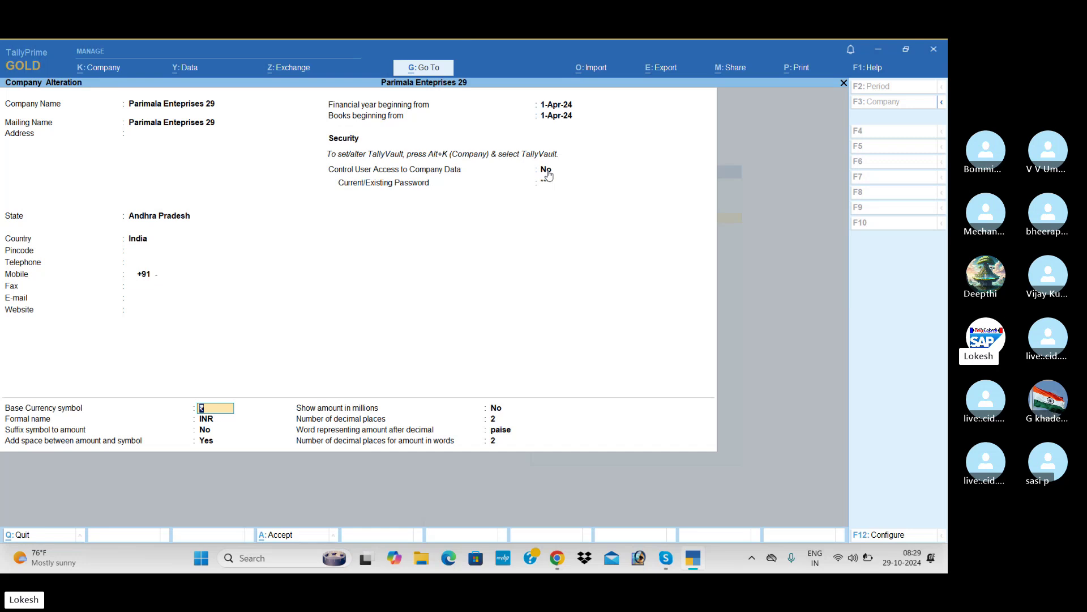
pyautogui.hotkey('ctrl', 'a')
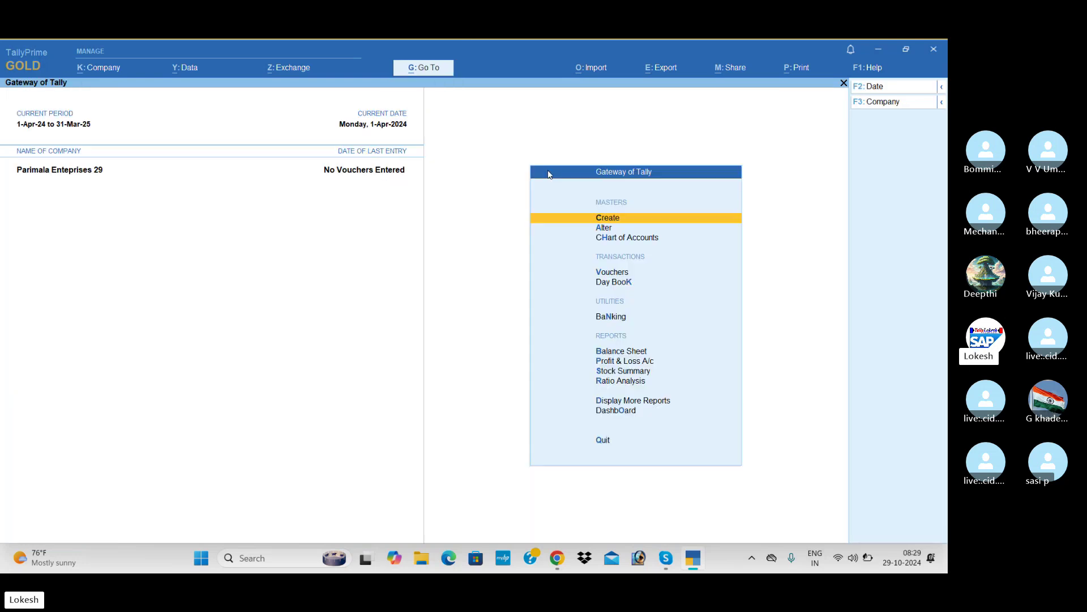
# Step: Shut and reopen Parimala Enteprises 29 via filter 'par' without login, then switch to Skype
pyautogui.click(894, 104)
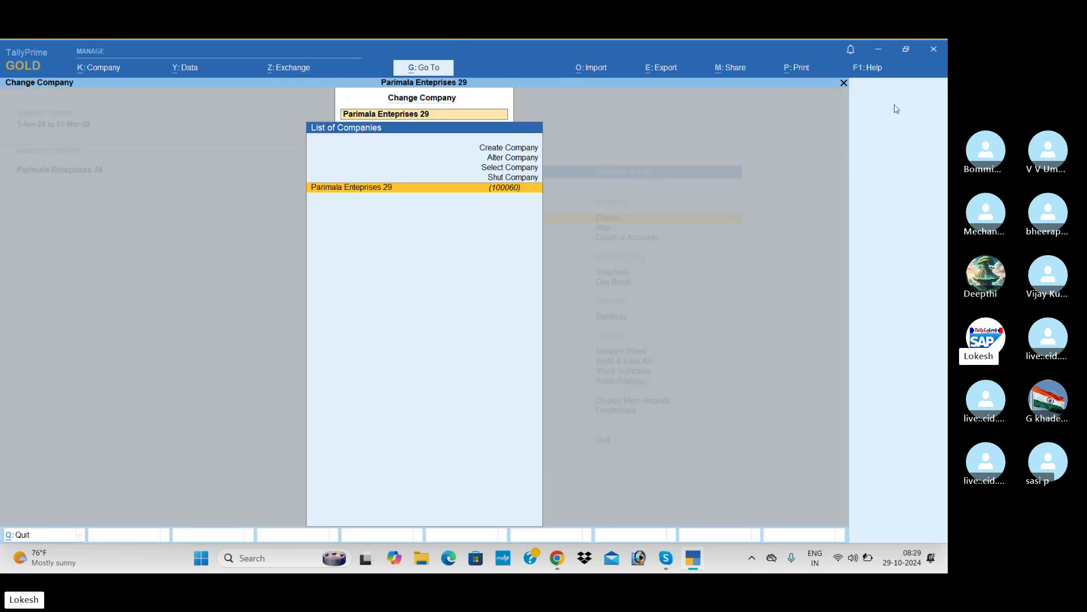
pyautogui.press('Up')
pyautogui.press('Return')
pyautogui.press('Return')
pyautogui.write('yp')
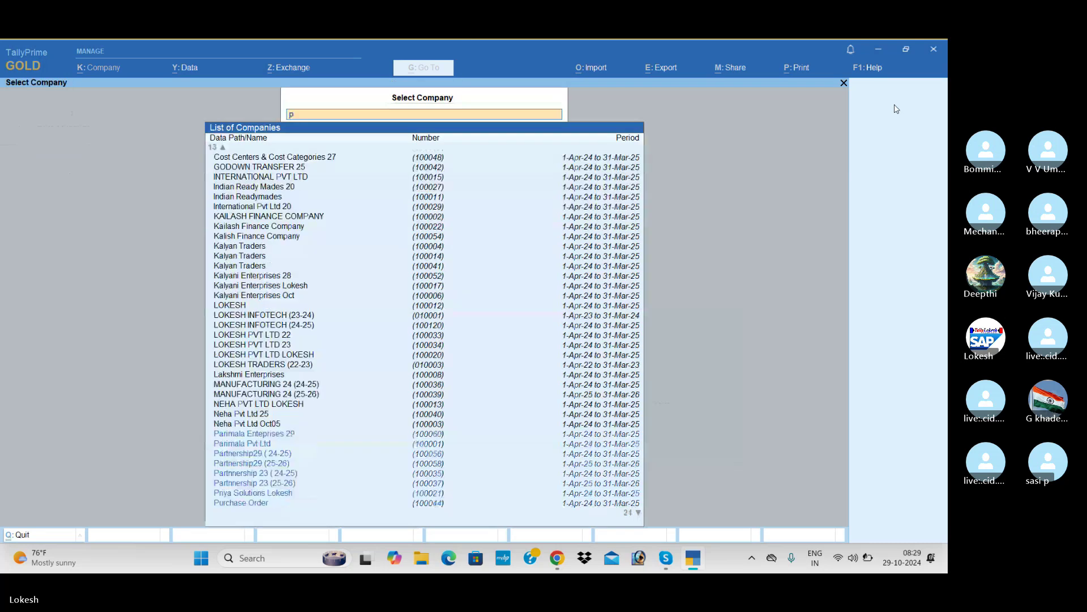
pyautogui.write('ar')
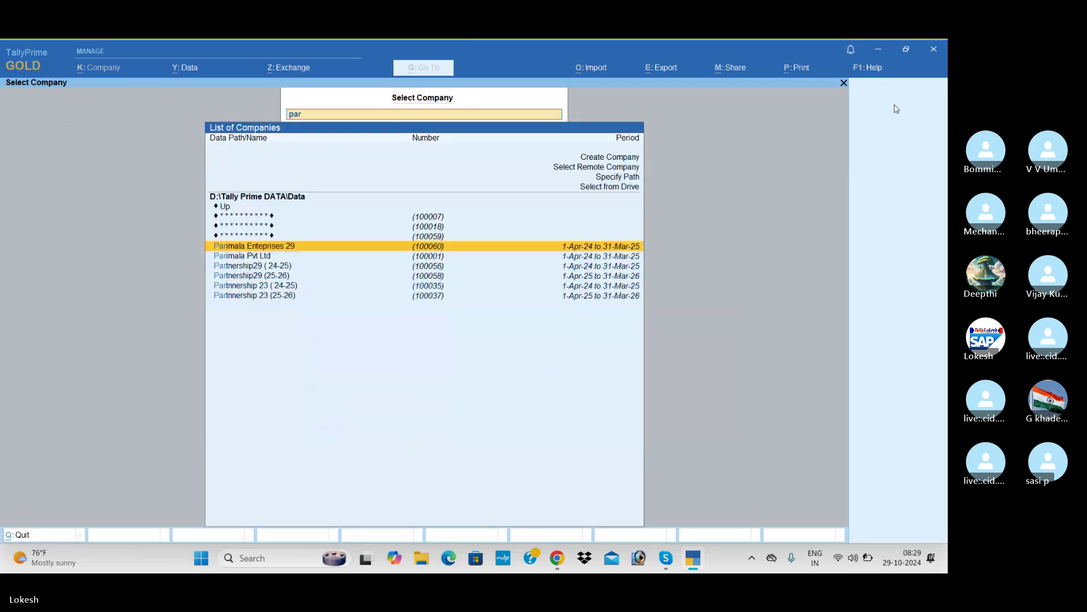
pyautogui.press('Return')
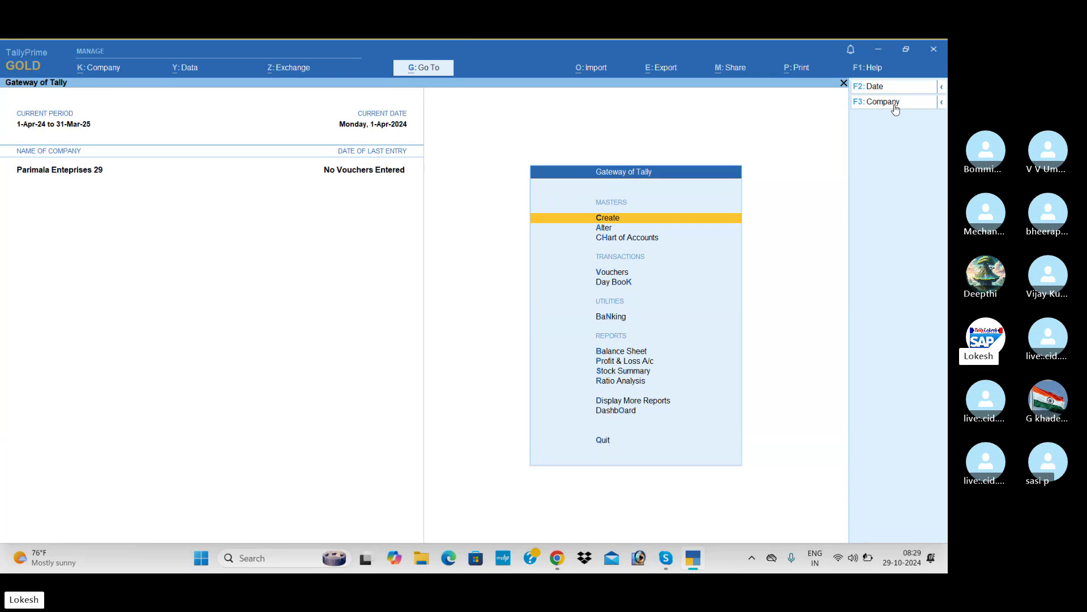
pyautogui.hotkey('alt', 'Tab')
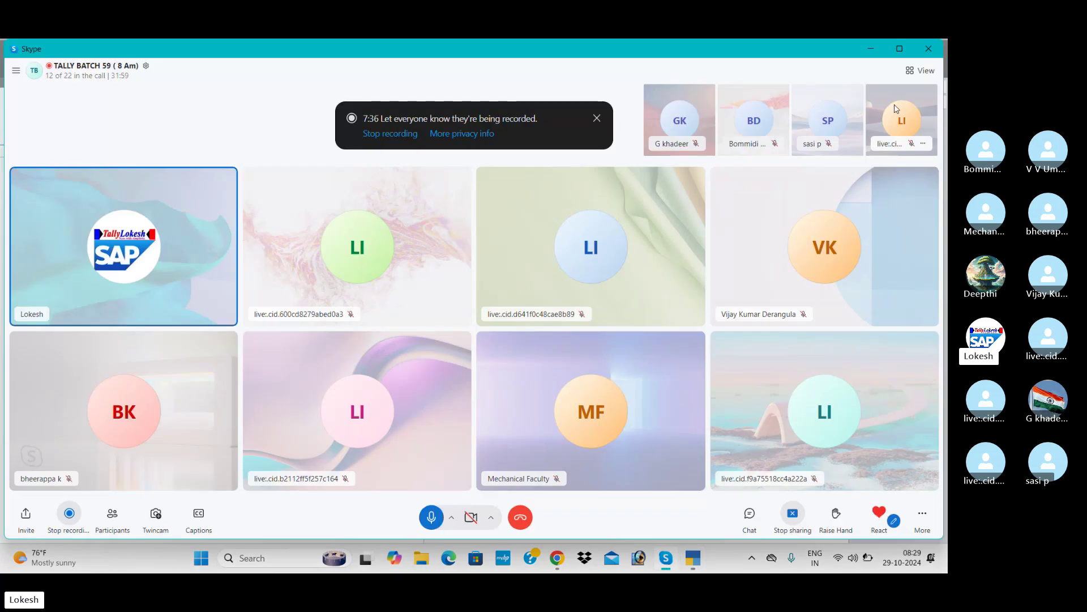